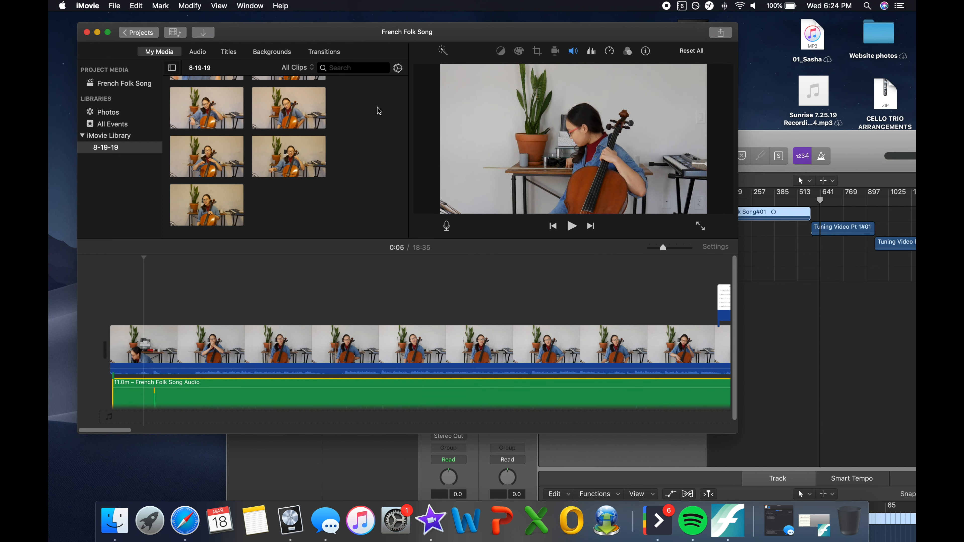
View iMovie's version information and close it again
left_click(83, 4)
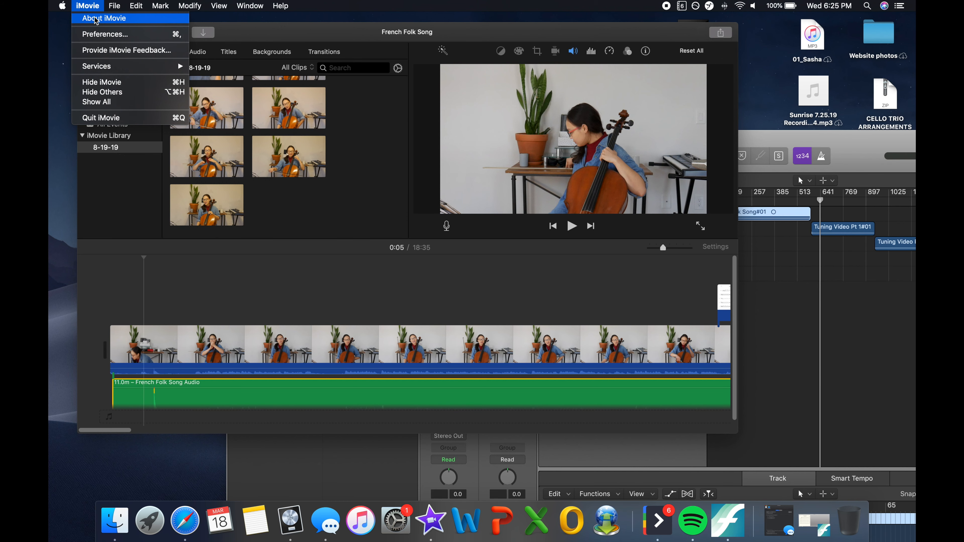
left_click(96, 20)
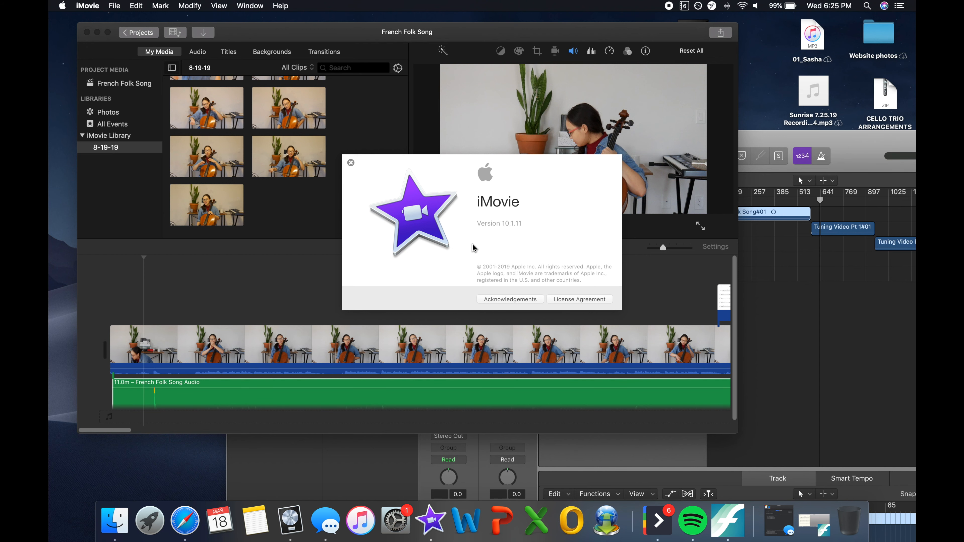
left_click(351, 163)
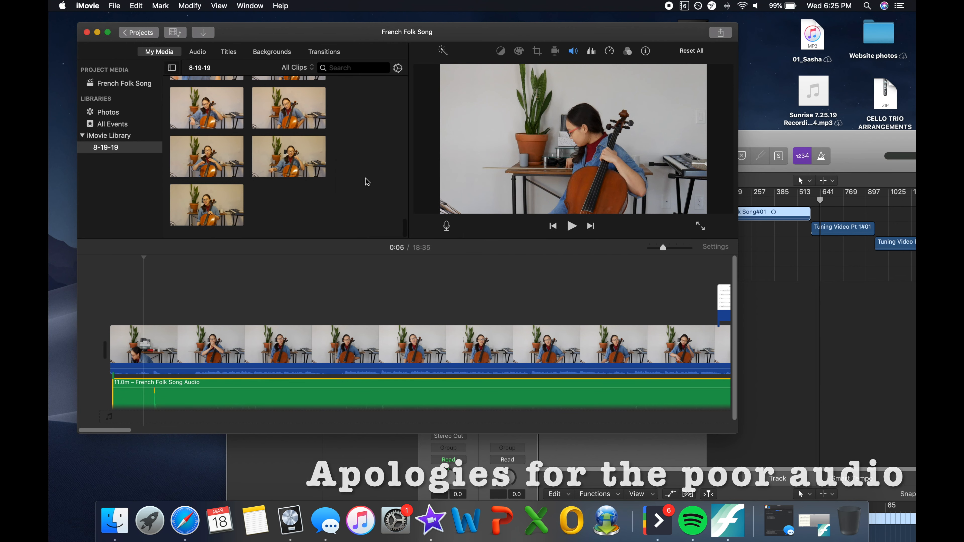
Browse the recorded cello clips in the 8-19-19 event and preview one of them
scroll(367, 182, "up", 2)
scroll(367, 181, "up", 4)
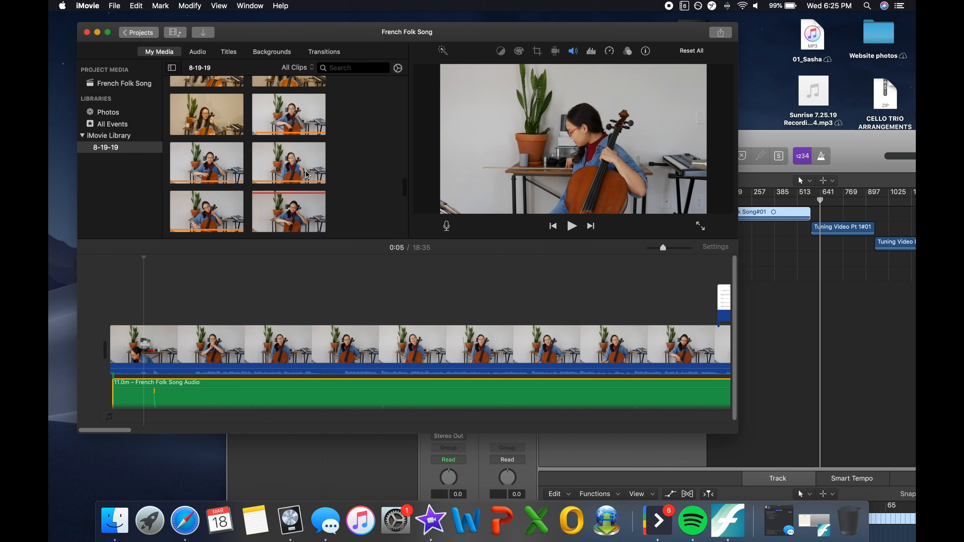
left_click(305, 162)
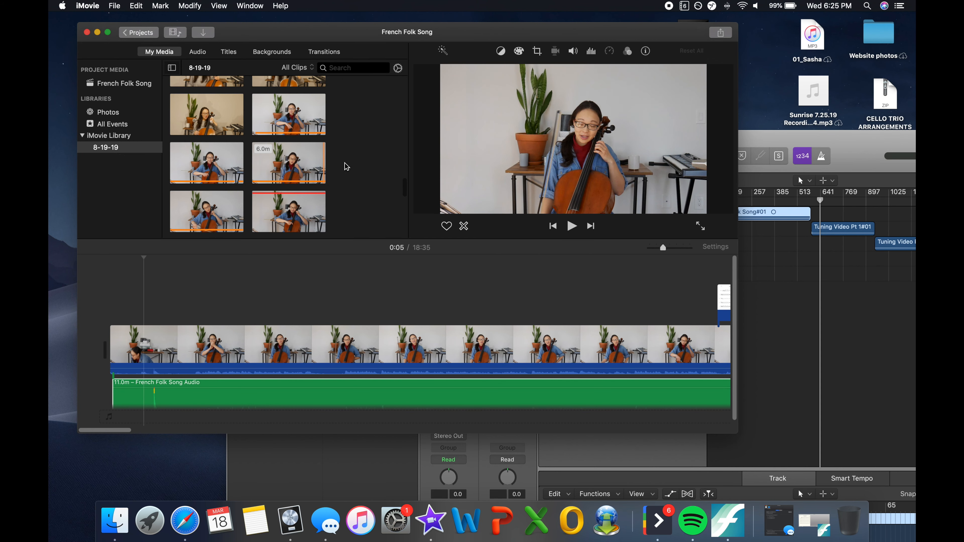
left_click(371, 185)
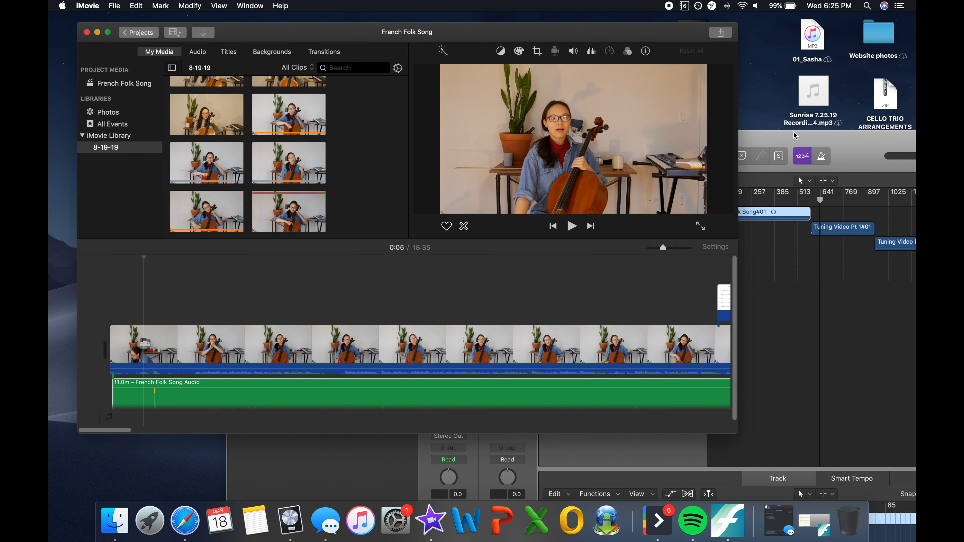
scroll(348, 163, "down", 3)
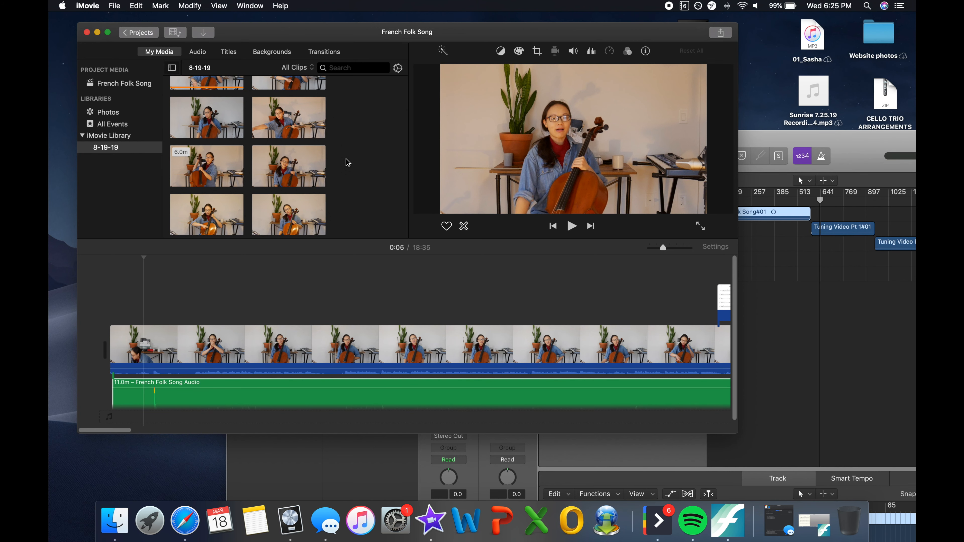
scroll(343, 131, "down", 3)
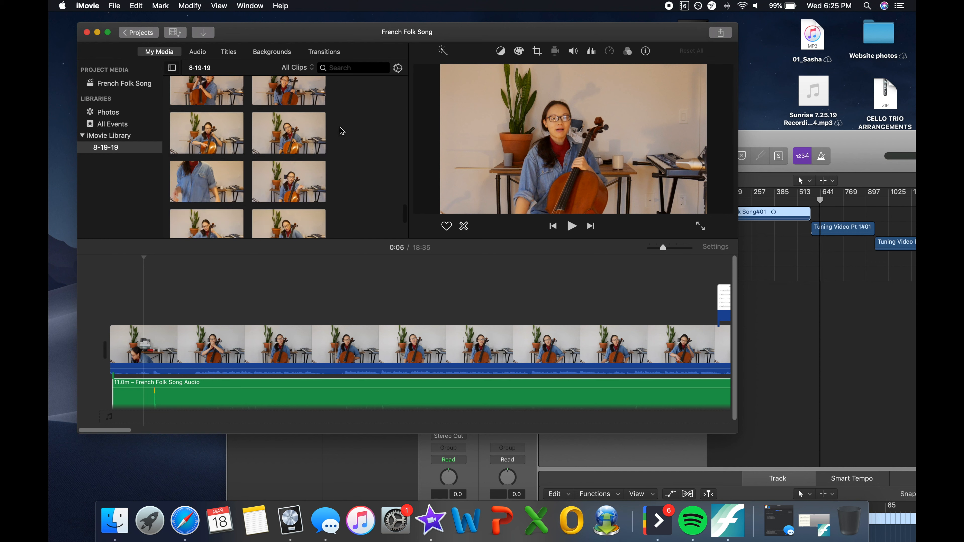
scroll(321, 186, "down", 2)
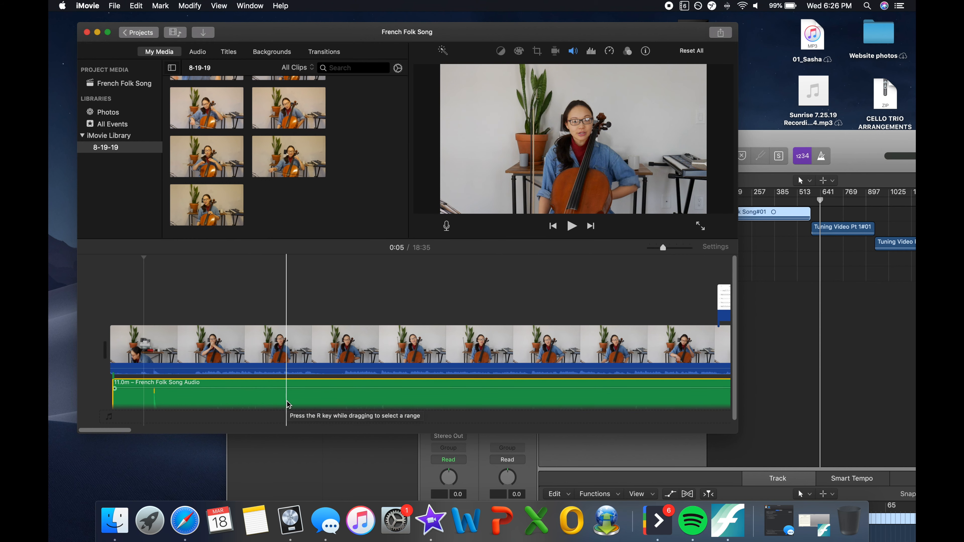
Switch to Logic Pro X and set up a bounce of the whole project with the end position at 520
left_click(787, 312)
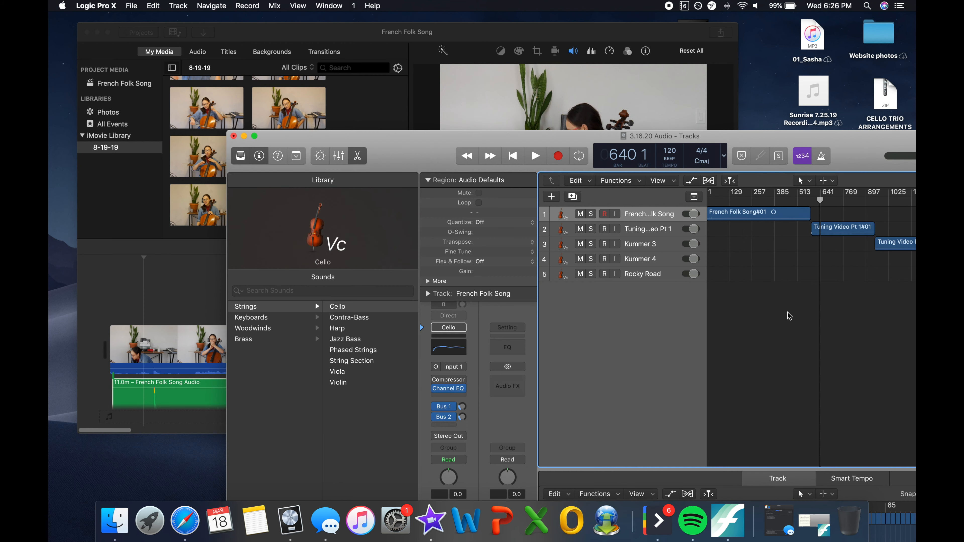
left_click(734, 215)
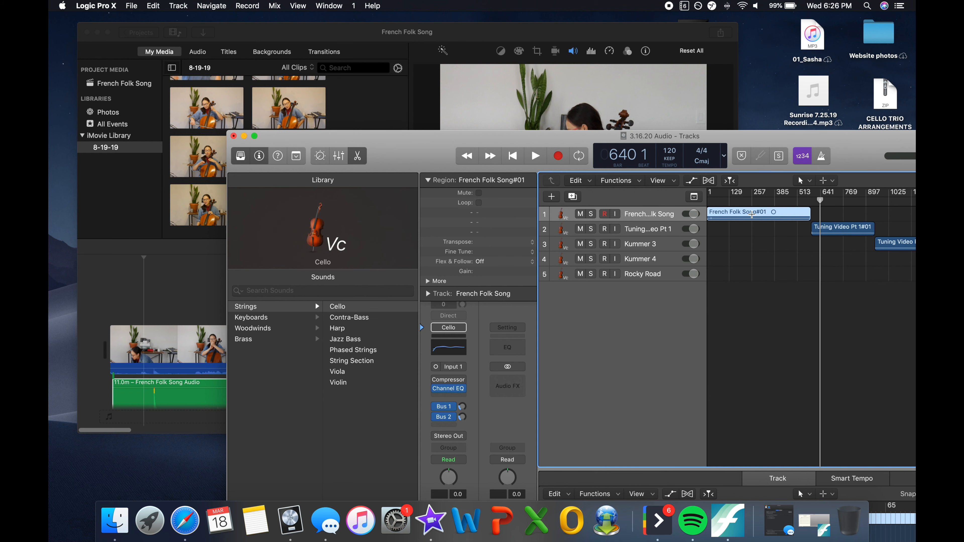
left_click(752, 215, "super")
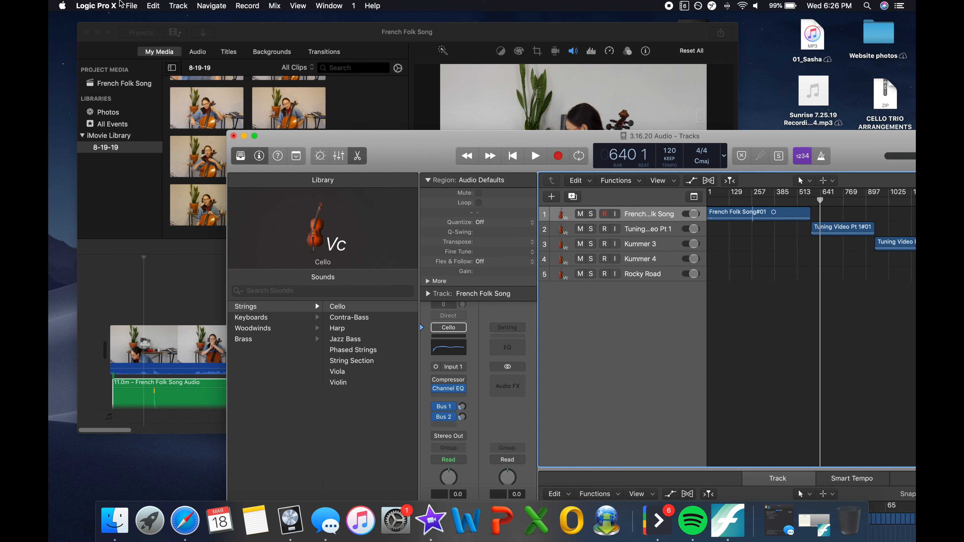
left_click(131, 6)
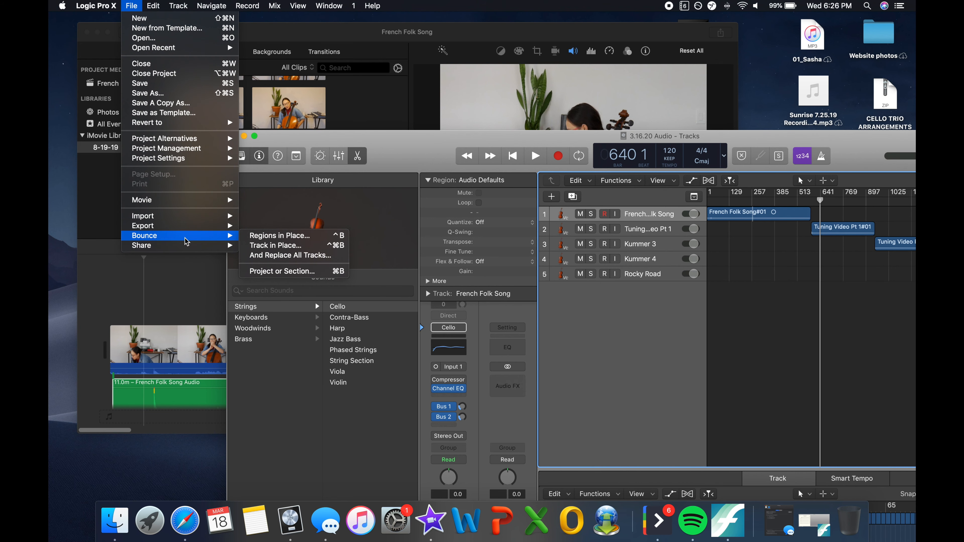
mouse_move(224, 236)
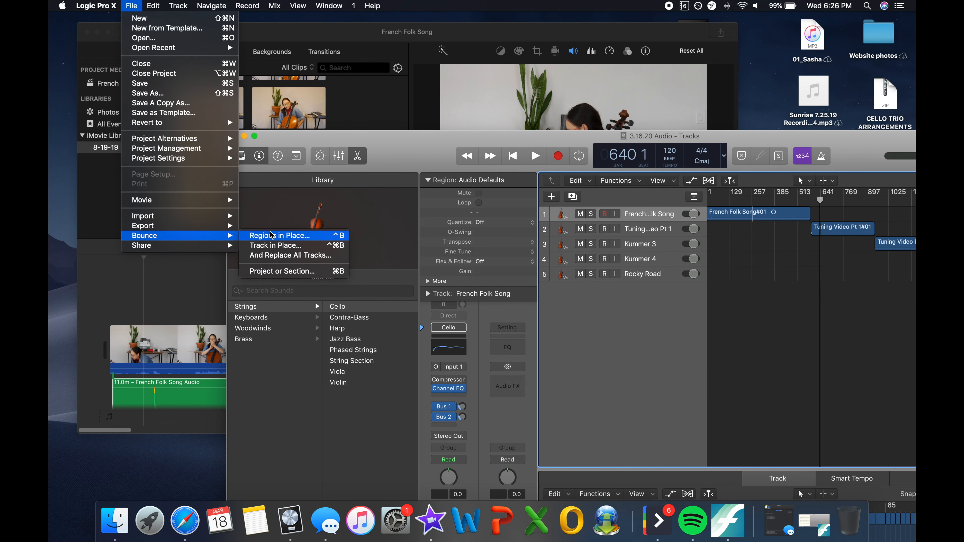
left_click(303, 271)
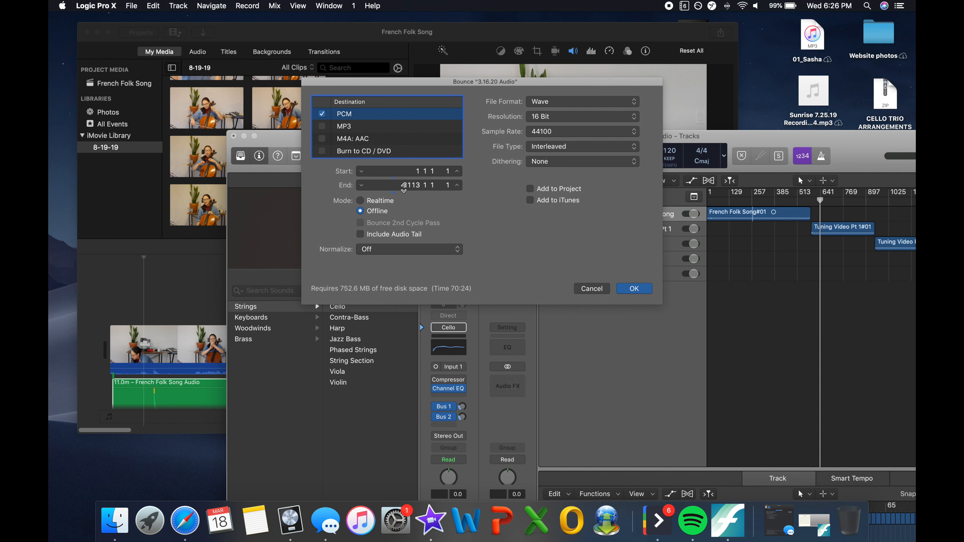
double_click(417, 185)
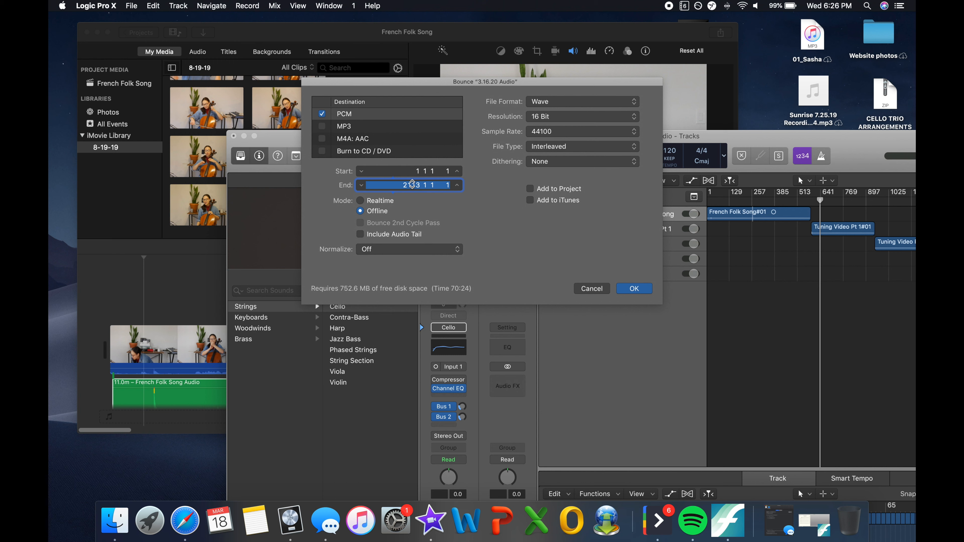
type("520")
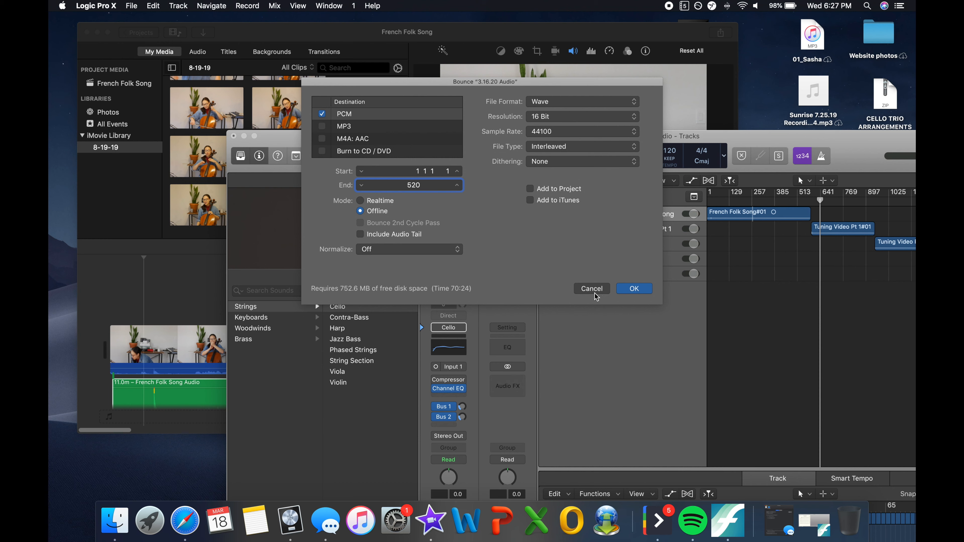
left_click(633, 291)
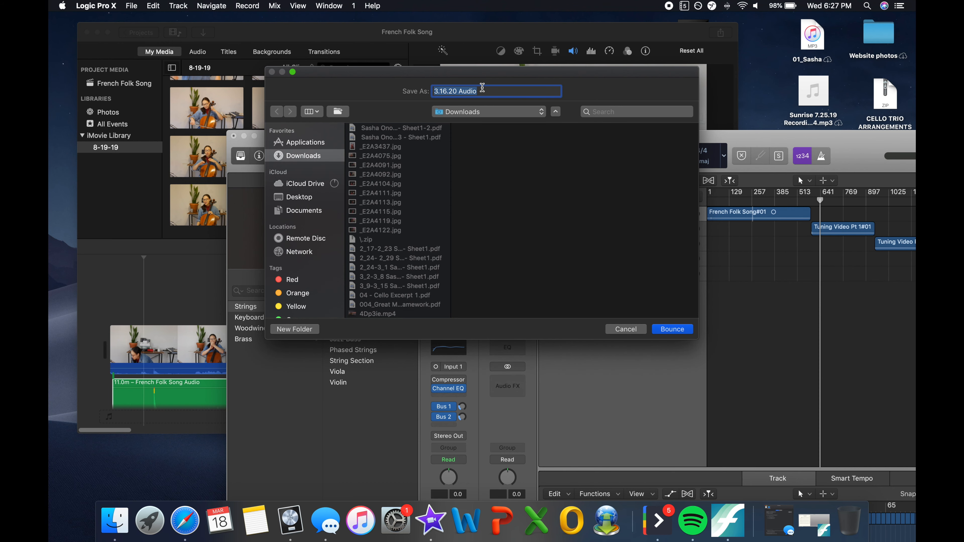
Name the bounce "French Folk Song Audio File" and start bouncing it to the Downloads folder
type("French Folk Song Audio File")
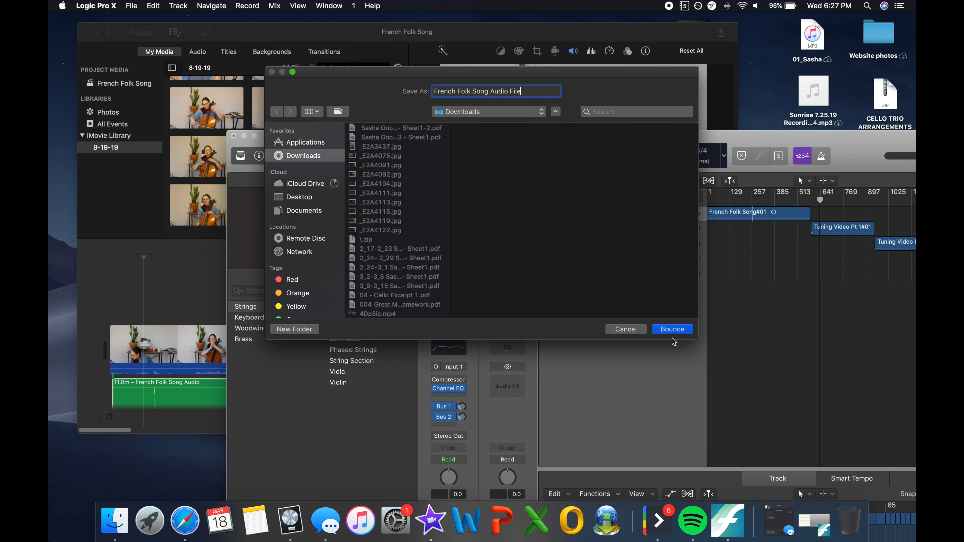
left_click(671, 330)
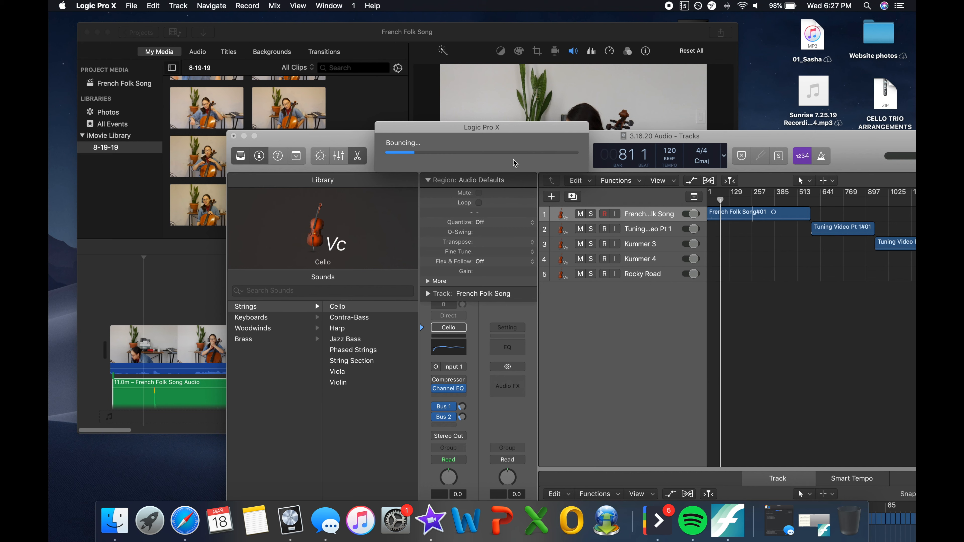
left_click_drag(495, 134, 605, 213)
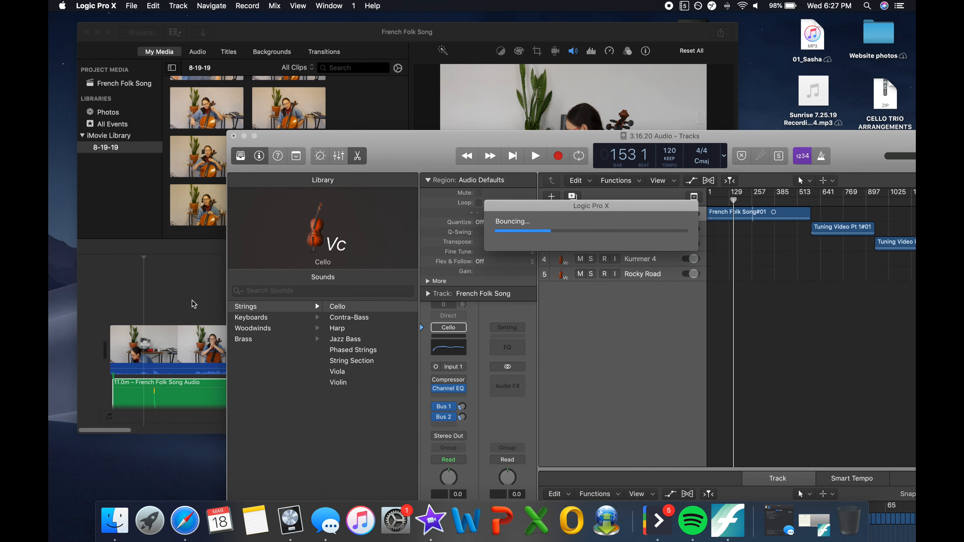
Switch to Finder, search this Mac for "French Folk Song A", and select French Folk Song Audio.wav beside the iMovie timeline
left_click(192, 308)
left_click(115, 521)
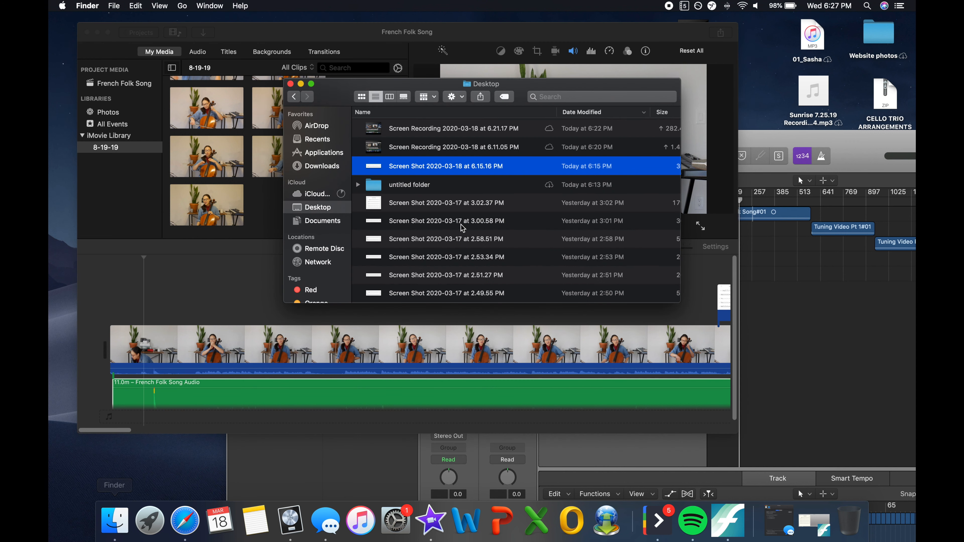
type("F")
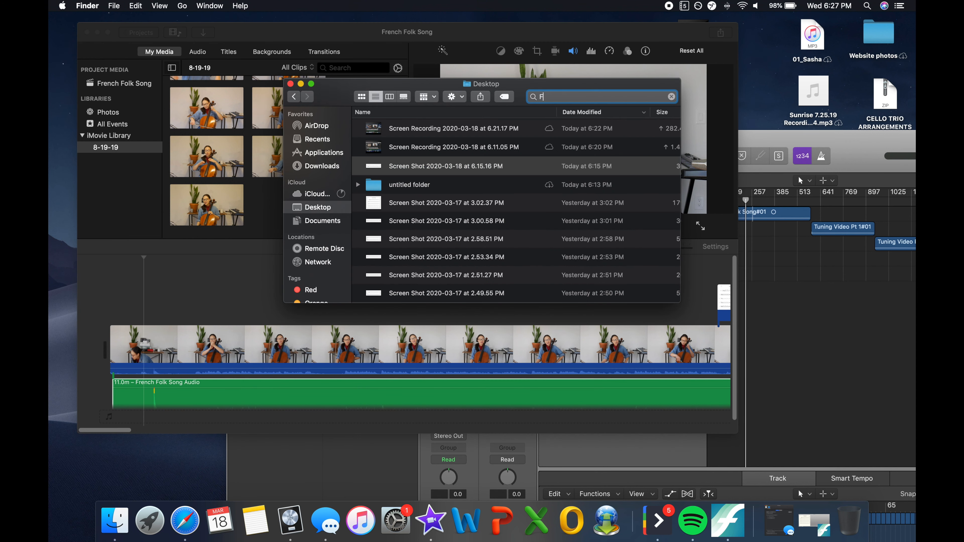
type("rench Folk Song ")
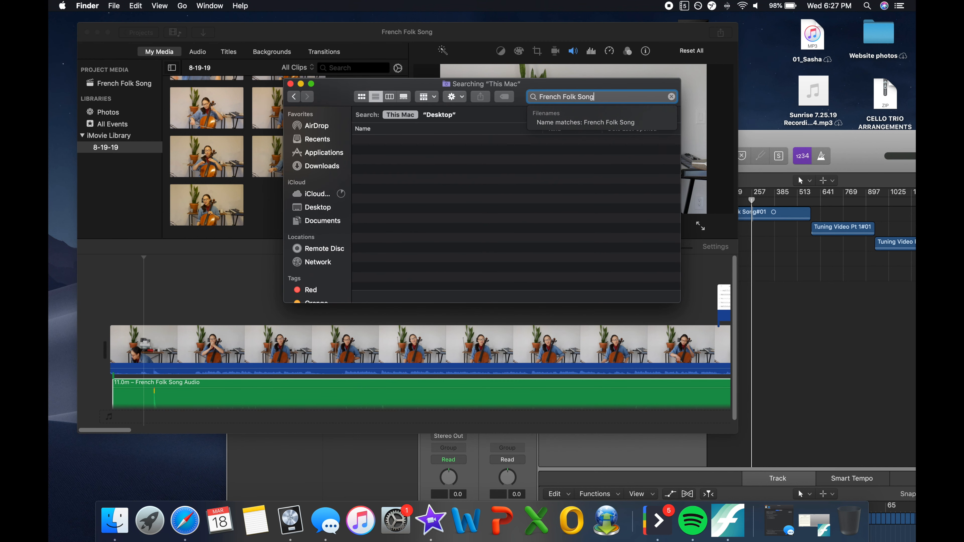
type("A")
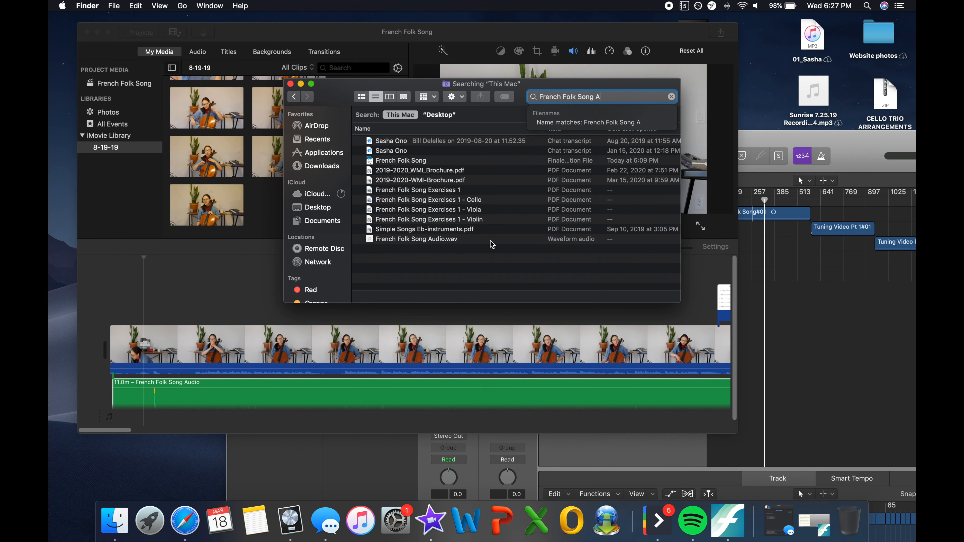
left_click(556, 238)
left_click_drag(411, 89, 798, 25)
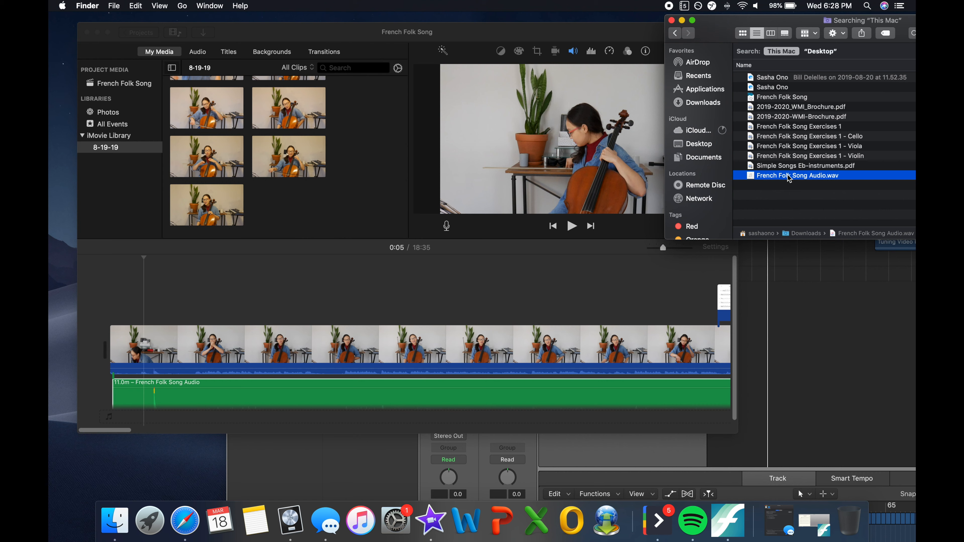
mouse_move(786, 176)
left_mouse_down()
mouse_move(720, 202)
mouse_move(492, 348)
mouse_move(414, 353)
mouse_move(198, 412)
mouse_move(606, 223)
mouse_move(892, 143)
mouse_move(788, 179)
left_mouse_up()
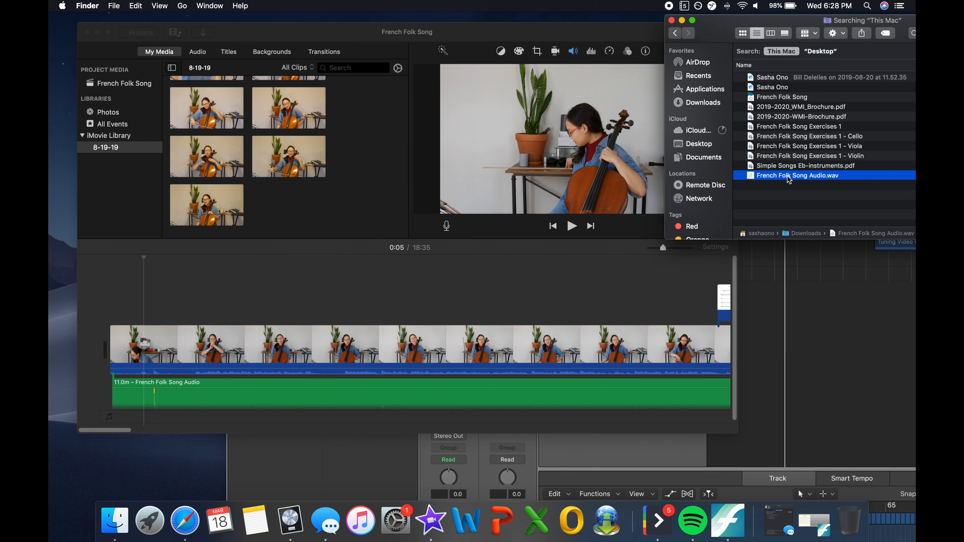
Close the Finder search window and show the iMovie project in full screen
left_click(671, 20)
left_click_drag(616, 35, 685, 29)
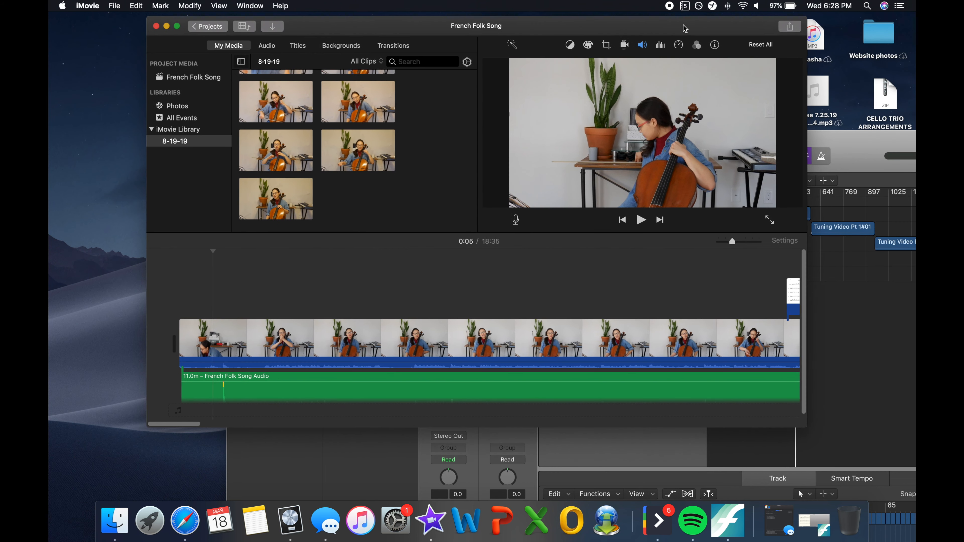
left_click(177, 25)
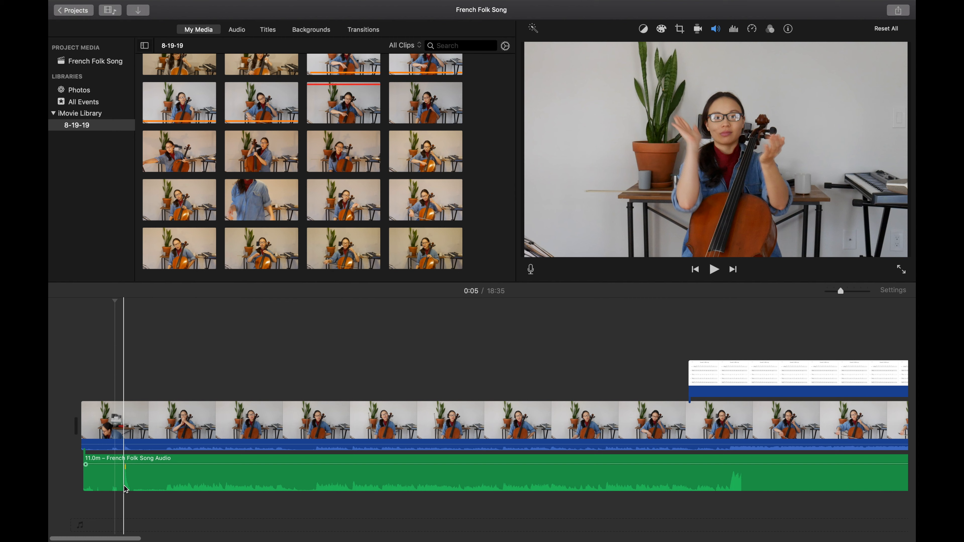
Place the playhead at the hand-clap peak around 0:06 and lower the volume of the French Folk Song Audio clip
key("super+equal")
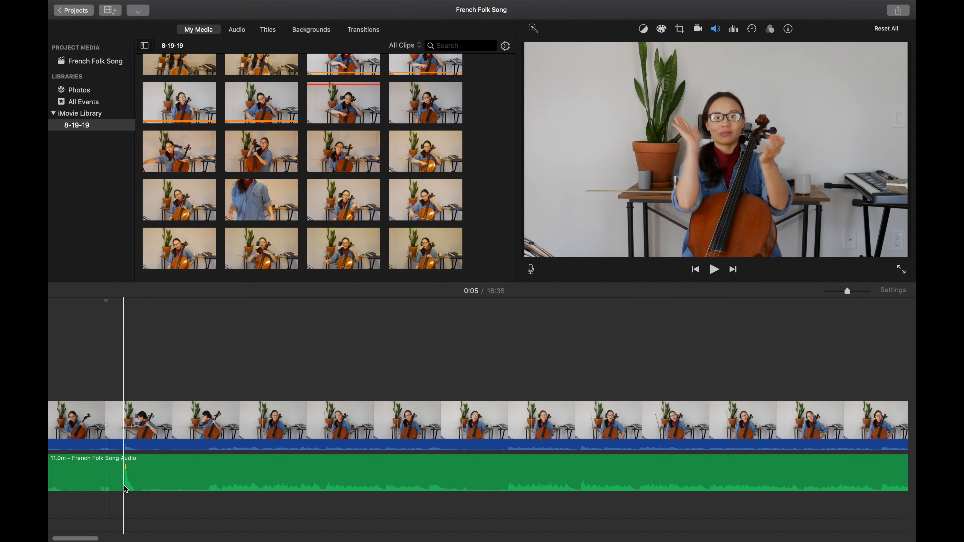
key("super+equal")
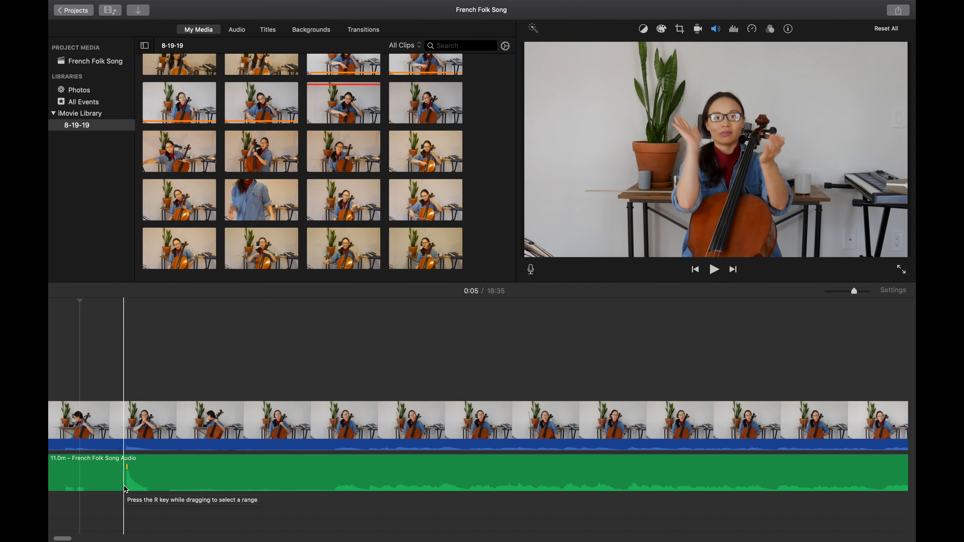
key("super+equal")
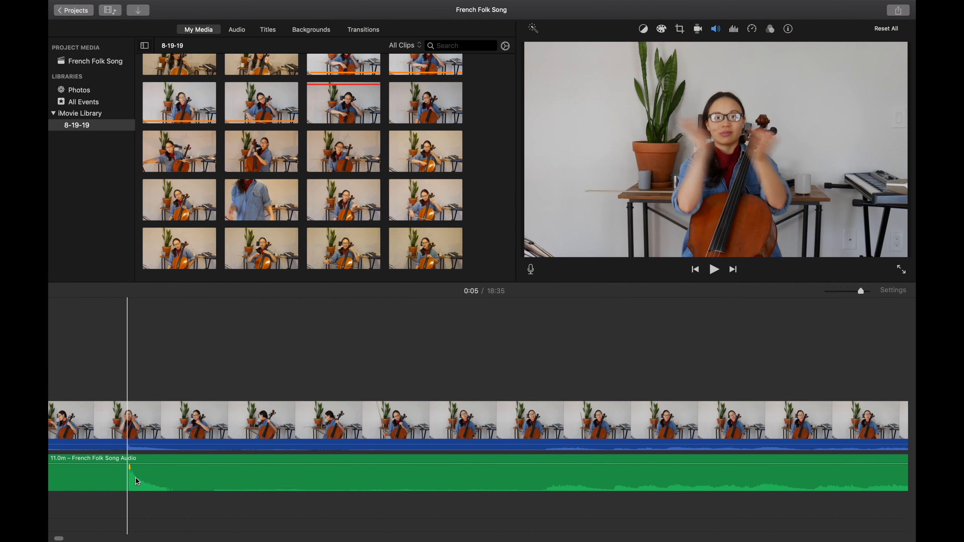
mouse_move(169, 480)
left_mouse_down()
mouse_move(220, 479)
mouse_move(146, 471)
mouse_move(190, 476)
mouse_move(169, 475)
left_mouse_up()
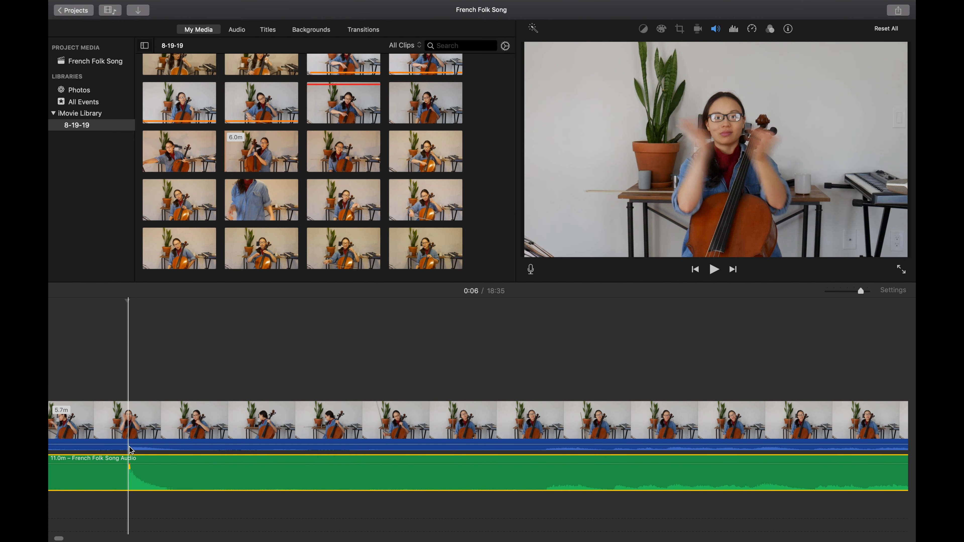
left_click_drag(133, 464, 161, 447)
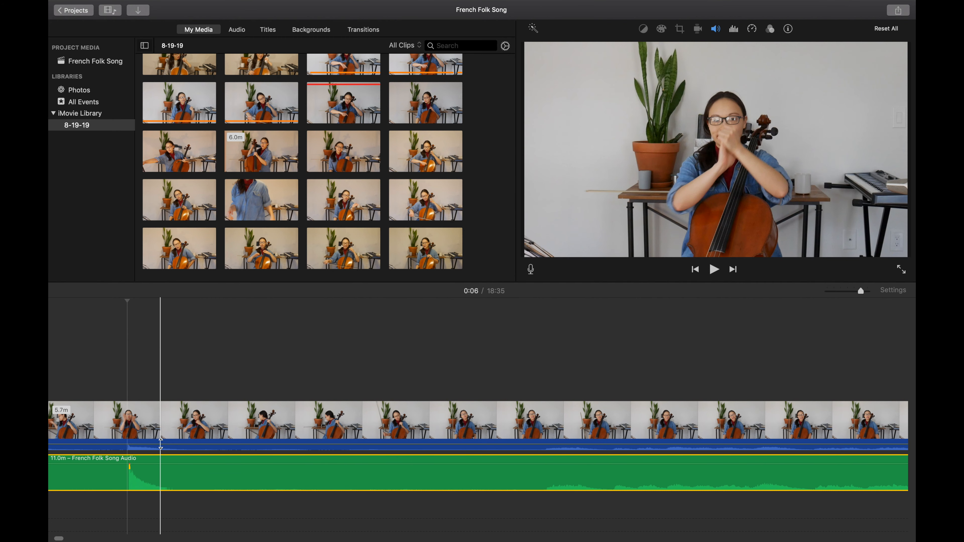
left_click_drag(146, 466, 146, 472)
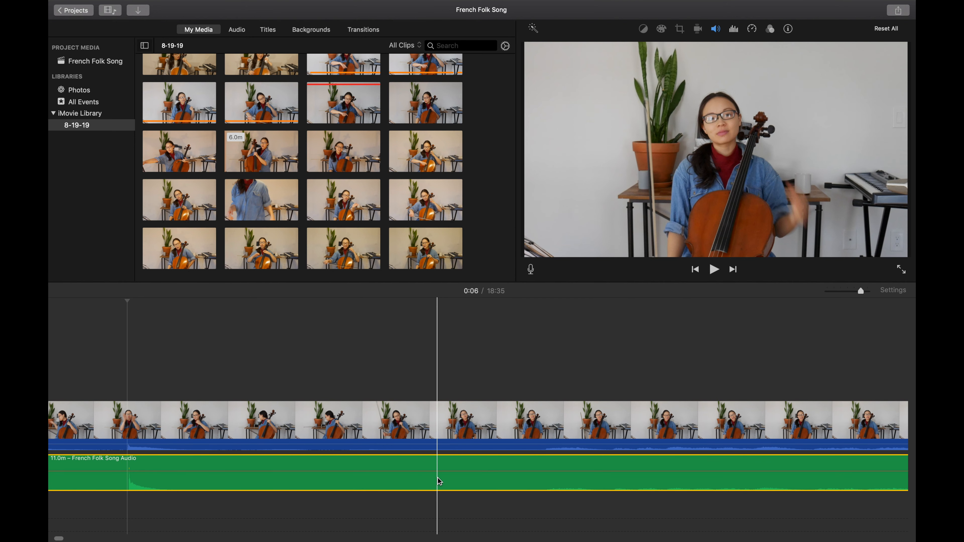
Play the timeline from about 1:27 to check the synced cello audio and the sheet-music overlay
left_click_drag(436, 445, 436, 446)
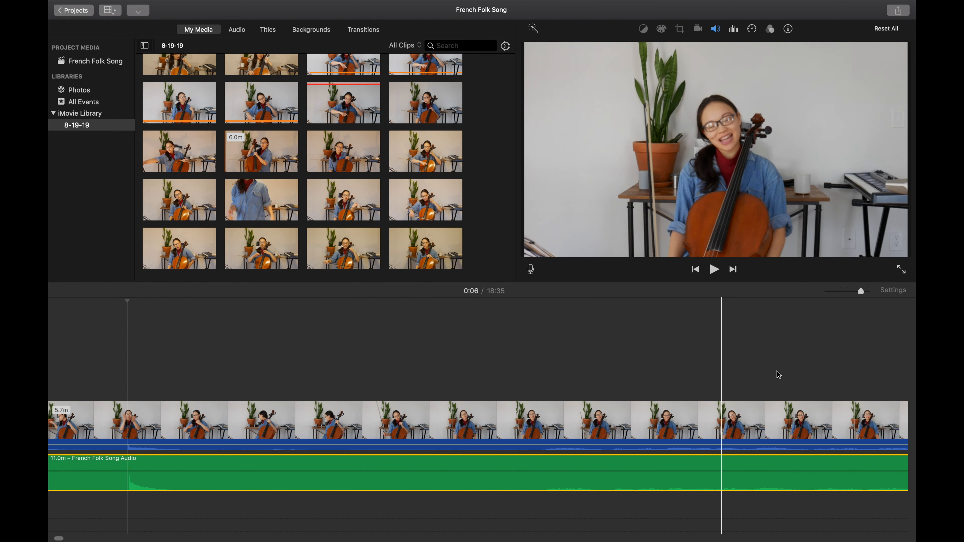
left_click_drag(864, 293, 837, 293)
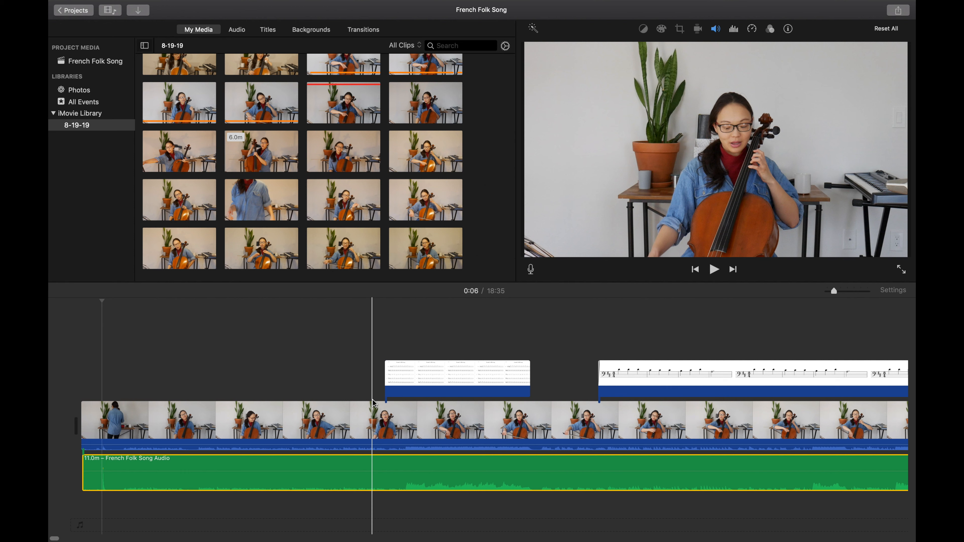
left_click(380, 400)
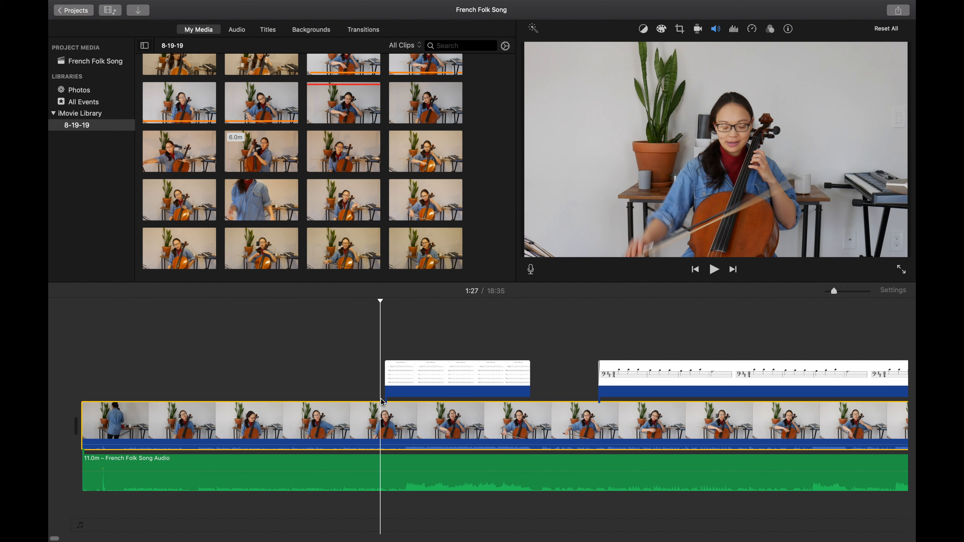
key("space")
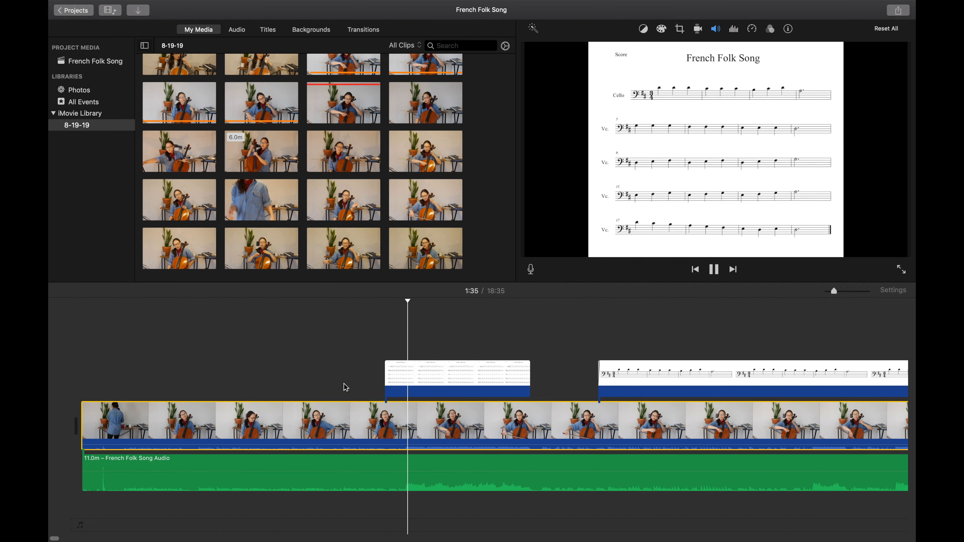
key("space")
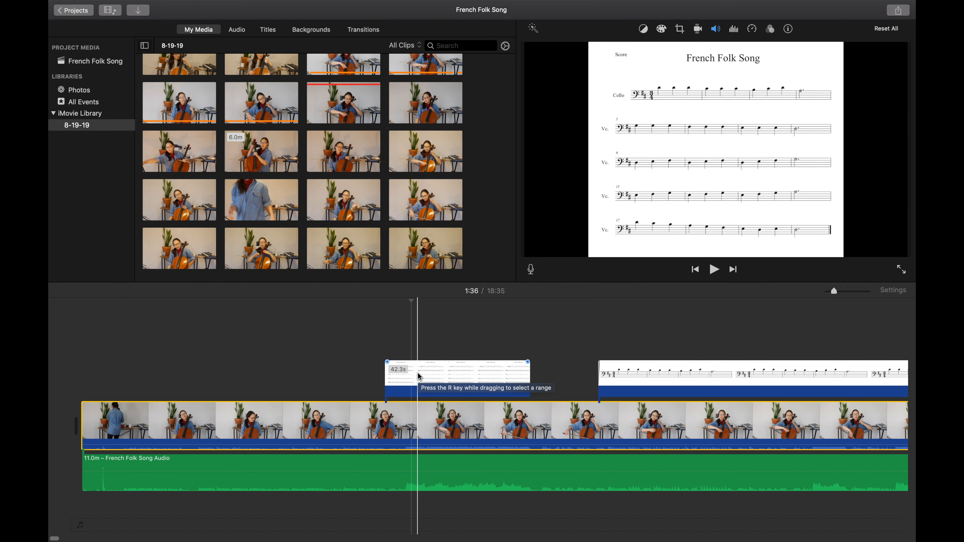
Leave the full-screen view, switch to Finale, and open the recent French Folk Song score
mouse_move(67, 3)
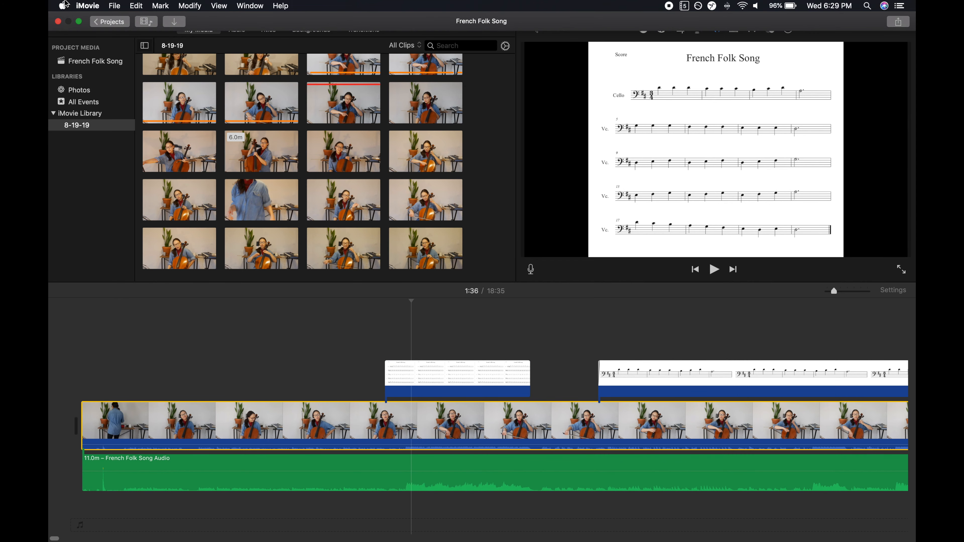
left_click(80, 22)
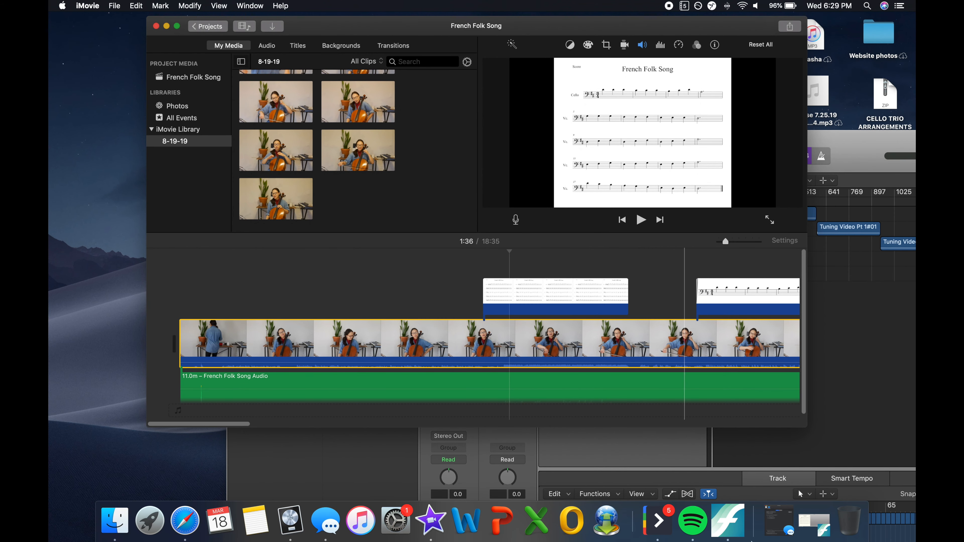
left_click(735, 536)
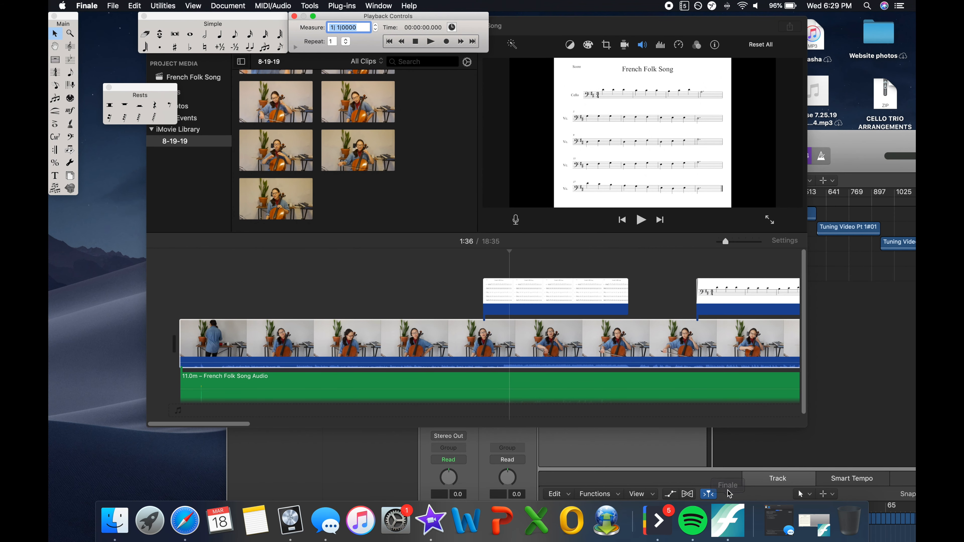
left_click(130, 3)
mouse_move(113, 5)
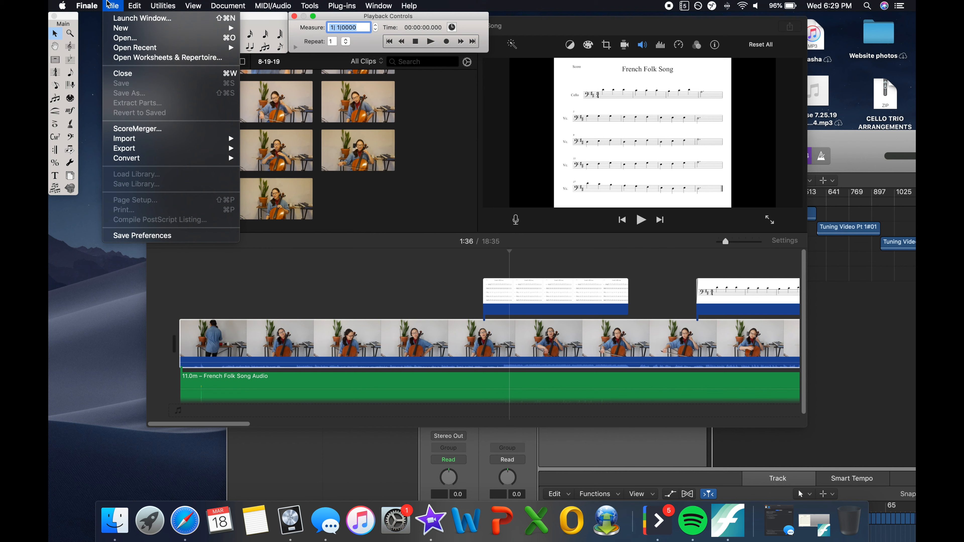
mouse_move(233, 48)
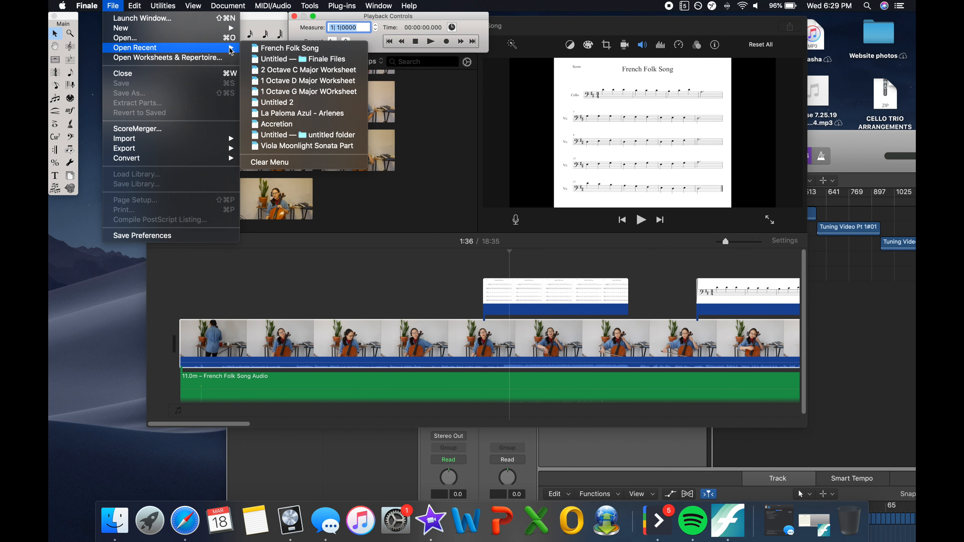
left_click(268, 51)
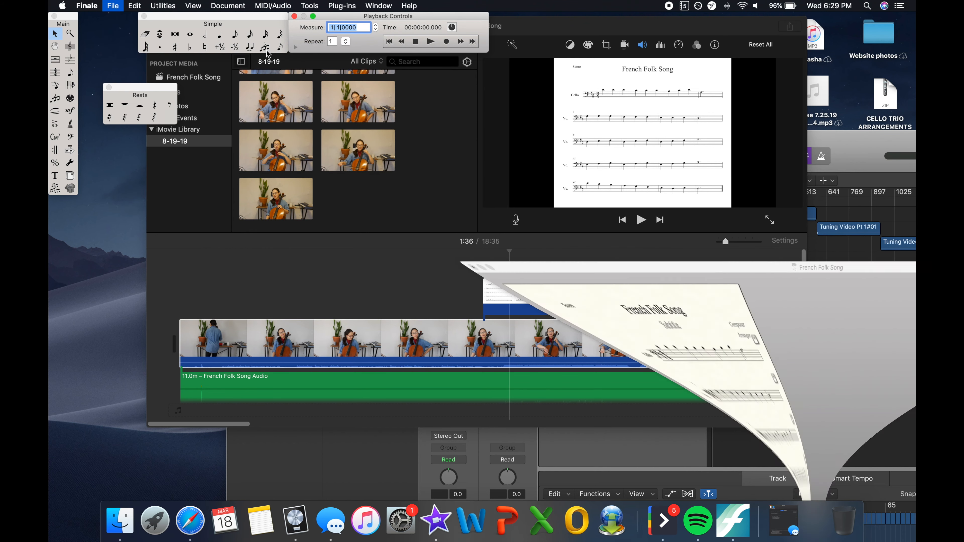
left_click_drag(583, 180, 376, 97)
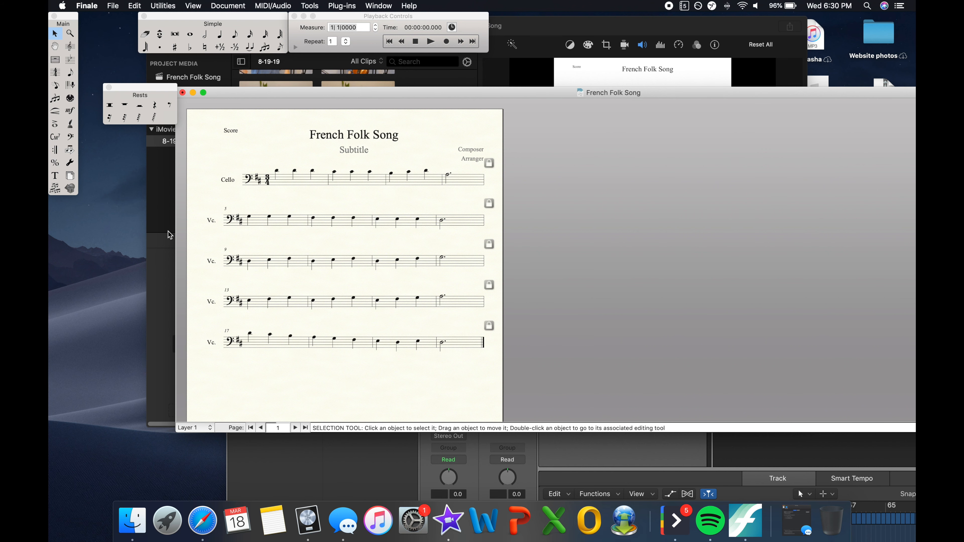
Send the French Folk Song score from the print dialog to Preview as a PDF
left_click(112, 6)
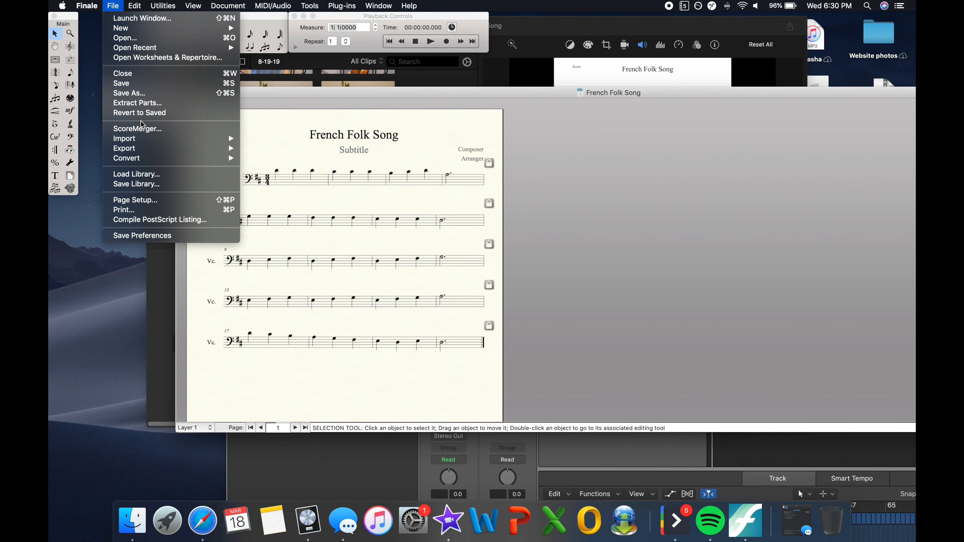
left_click(154, 215)
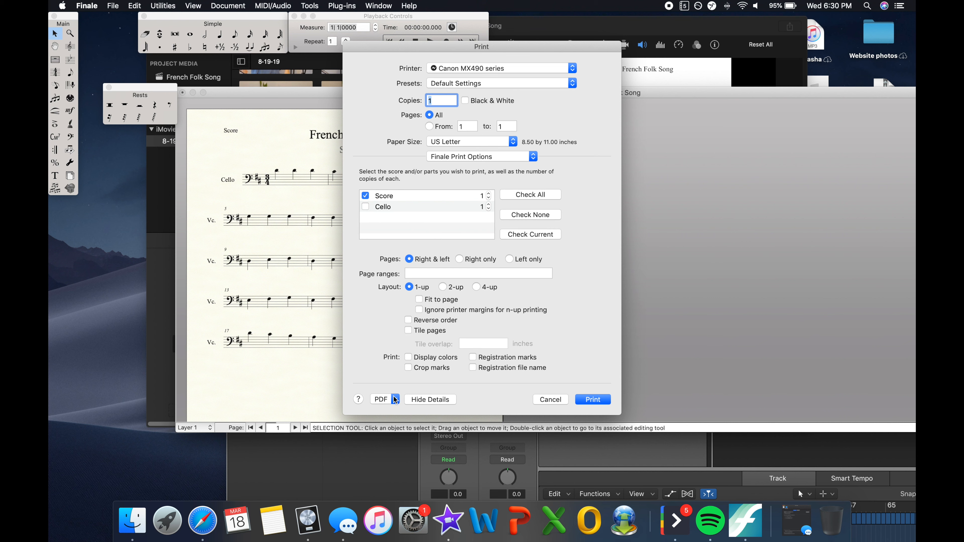
left_click(395, 399)
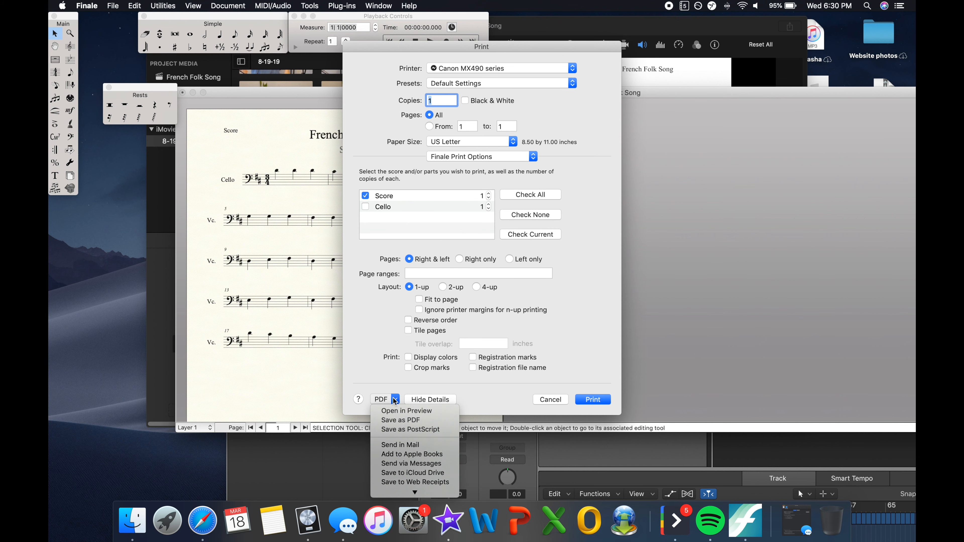
left_click(400, 411)
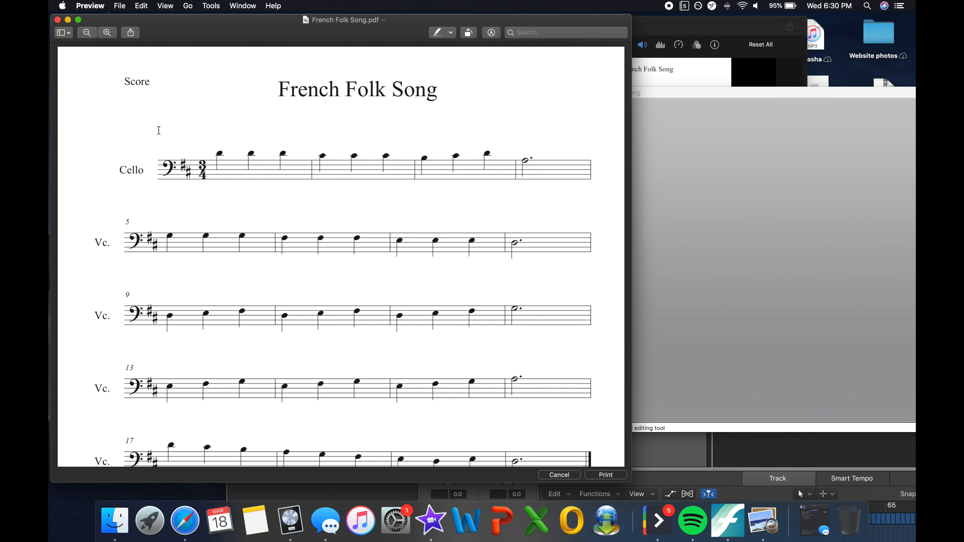
Capture a screenshot of only the first Cello staff line in the PDF and close the PDF
key("super+shift+4")
left_click_drag(150, 135, 603, 196)
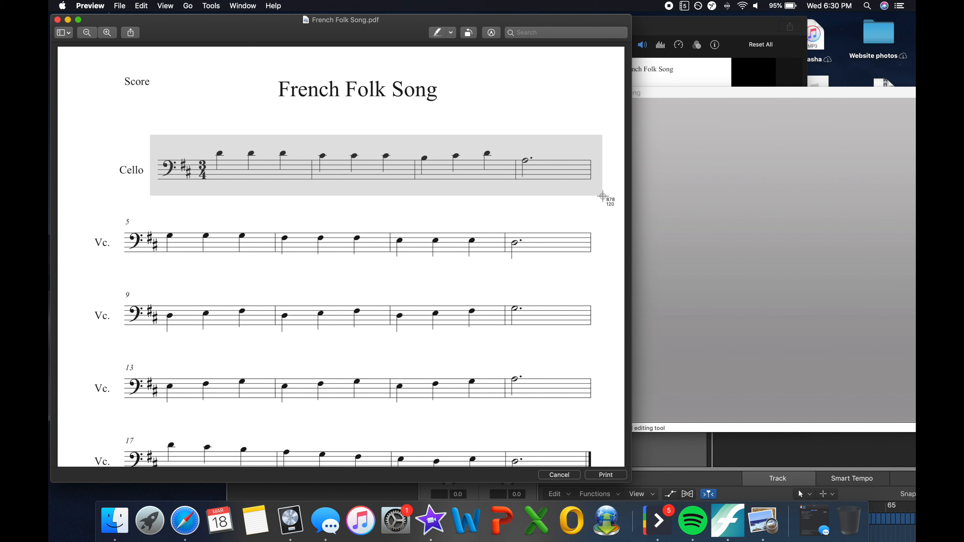
left_click_drag(602, 196, 602, 197)
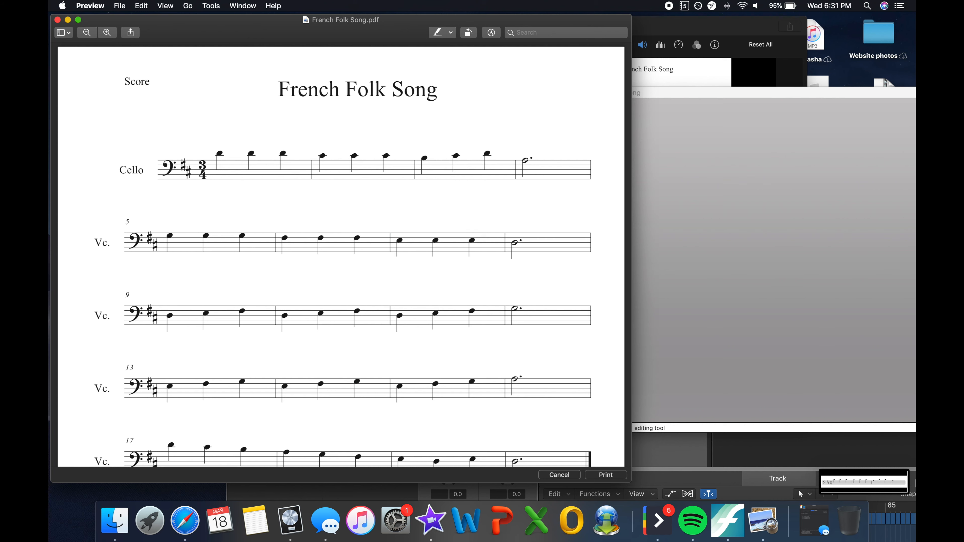
left_click(58, 20)
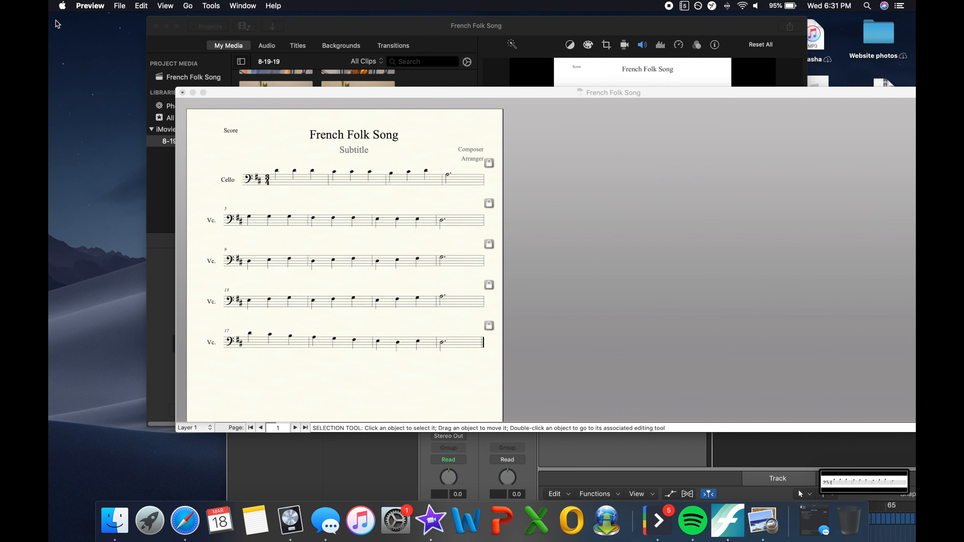
Open Screen Shot 2020-03-18 at 6.30.59 PM from the Desktop folder in Finder and close the Finder window
left_click(152, 335)
left_click(124, 521)
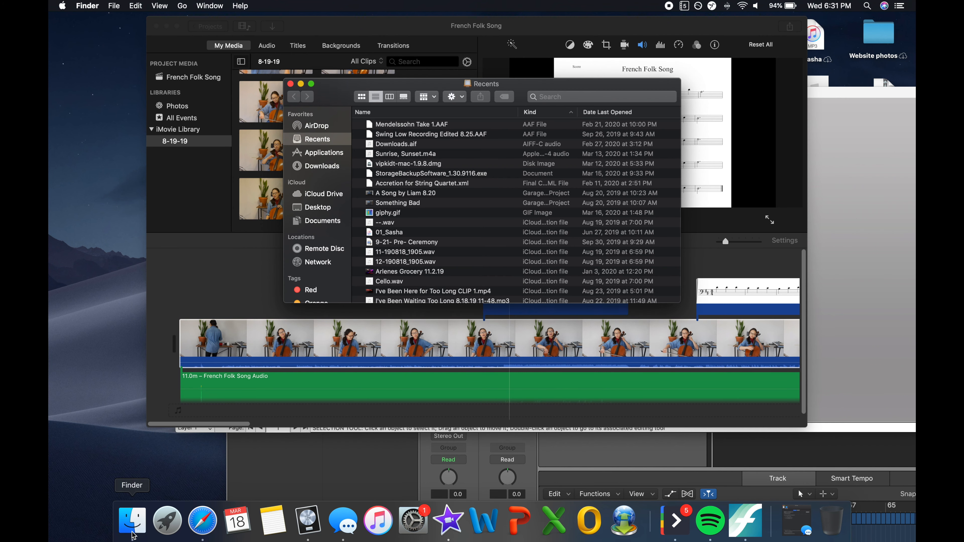
left_click(325, 208)
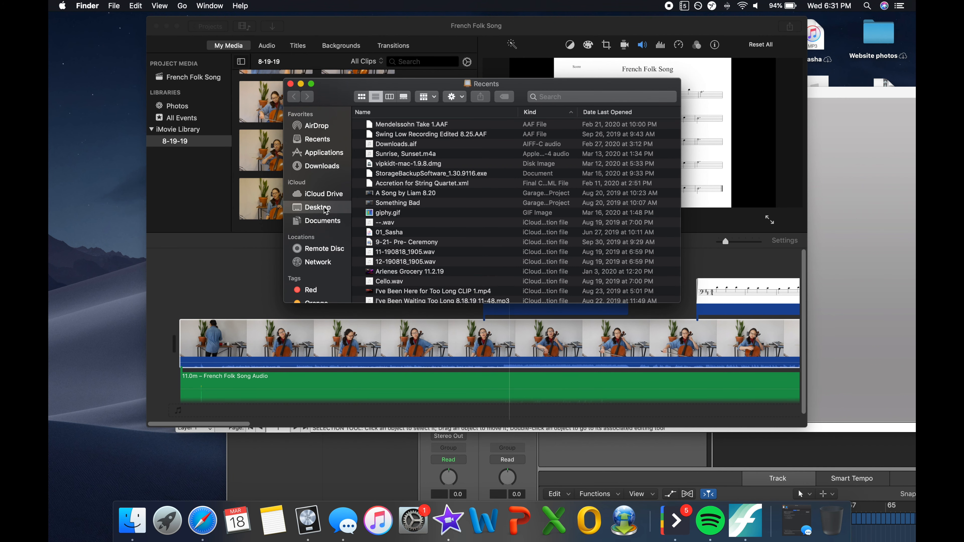
double_click(428, 129)
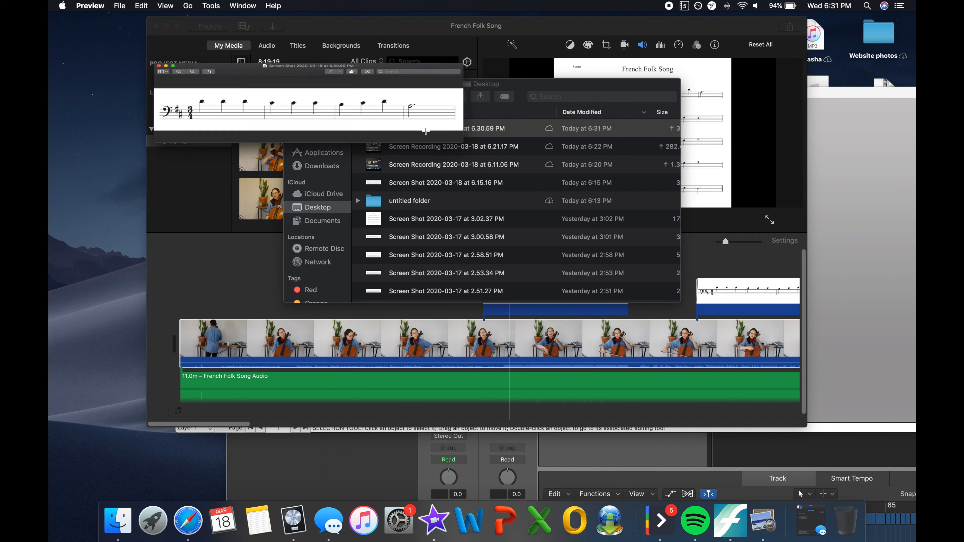
left_click_drag(528, 95, 880, 371)
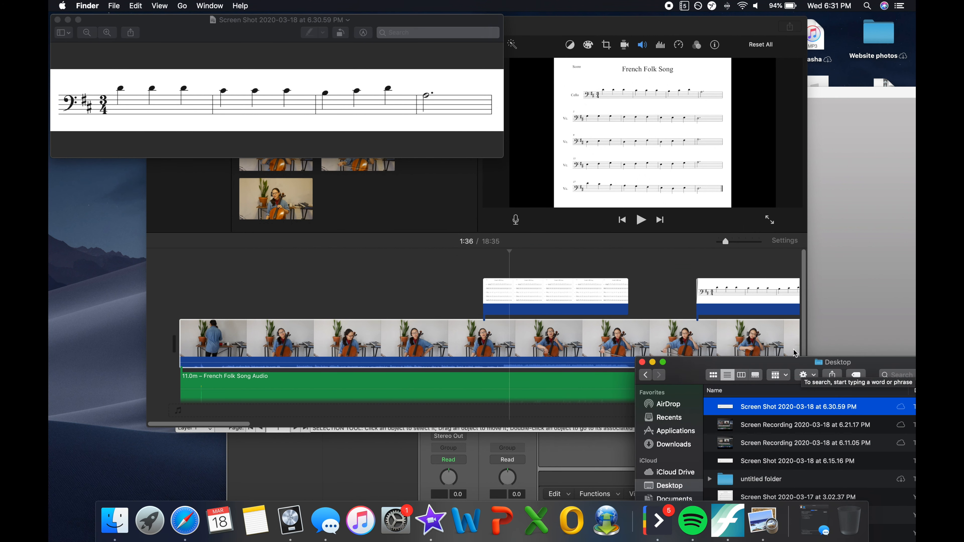
left_click(642, 362)
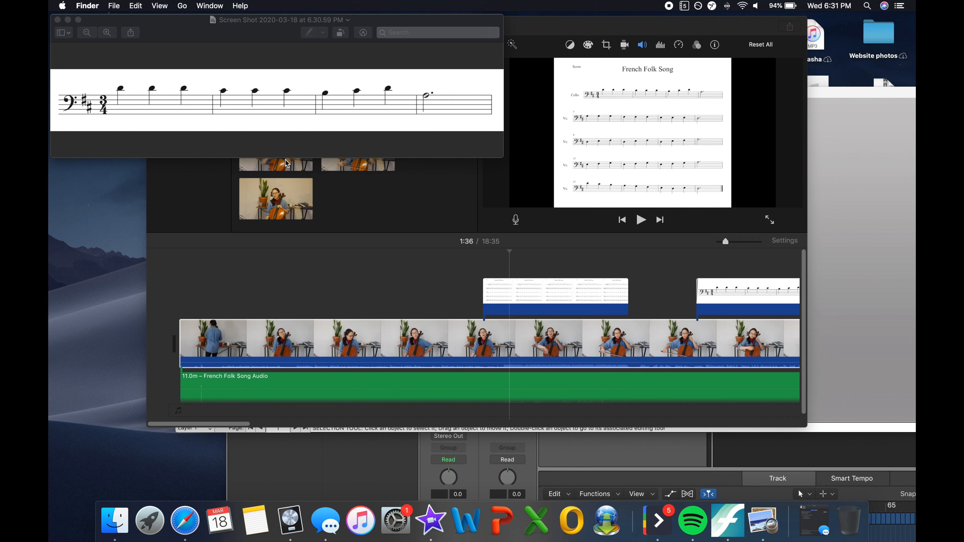
Place the staff screenshot in the iMovie timeline above the cello video, ahead of the full-score overlay, and preview it
left_click(237, 33)
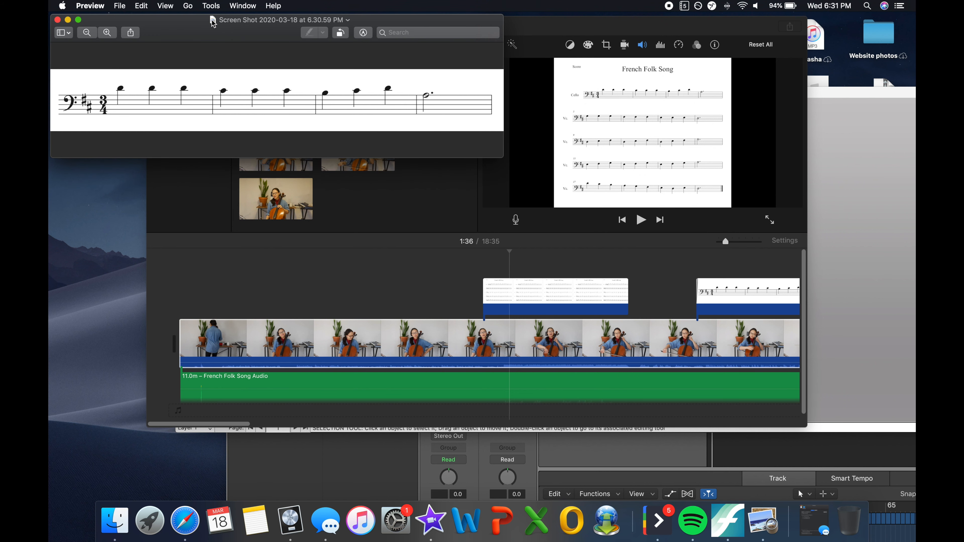
left_click_drag(213, 23, 401, 277)
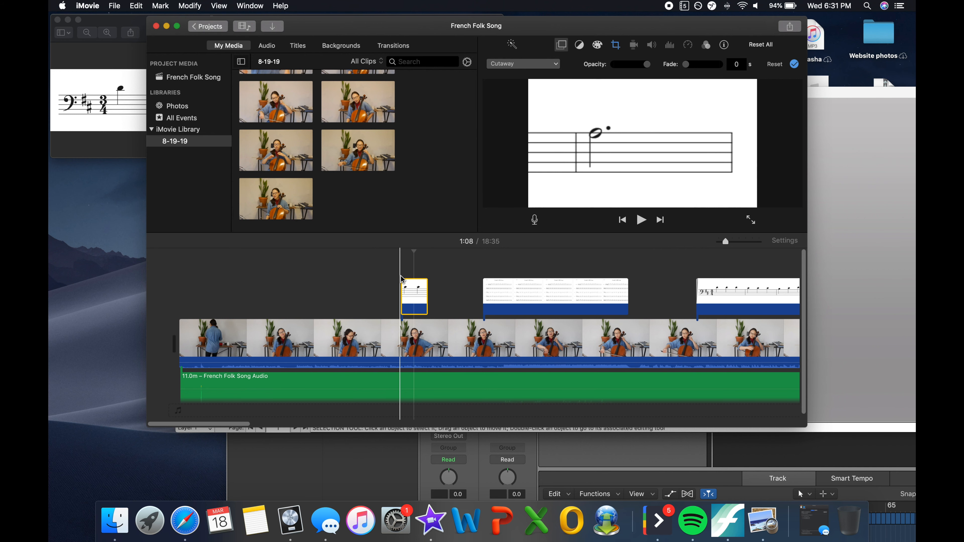
key("space")
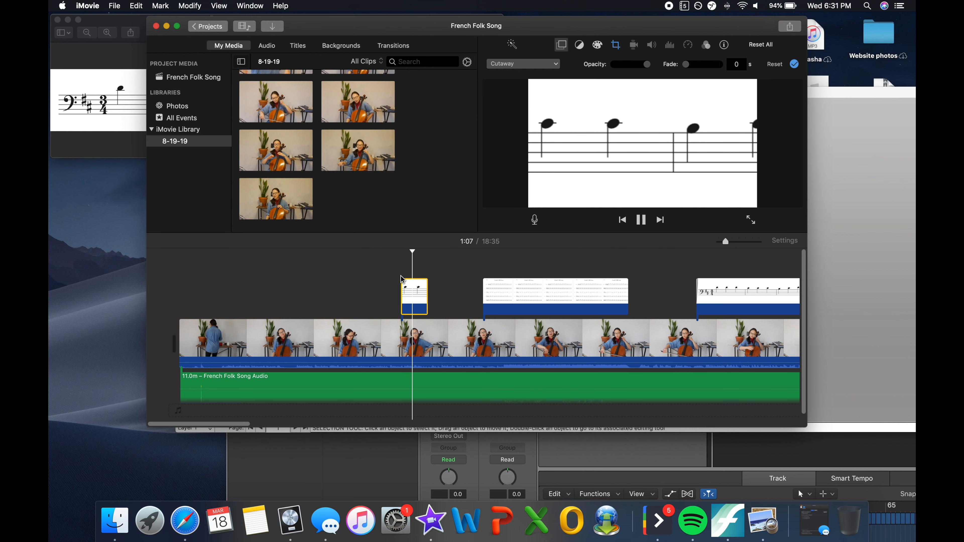
key("space")
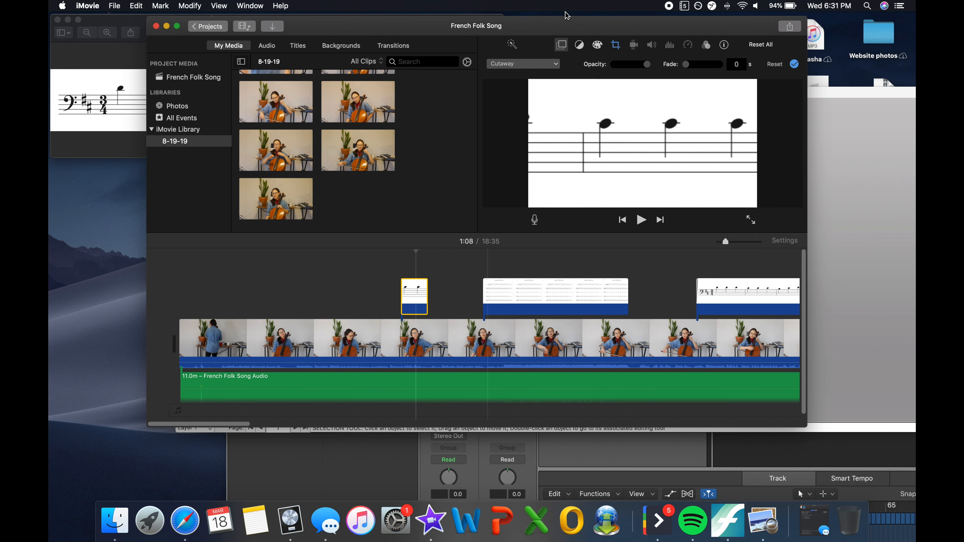
Set the staff screenshot clip's crop style to Fit and return the playhead to about 1:01
left_click(616, 45)
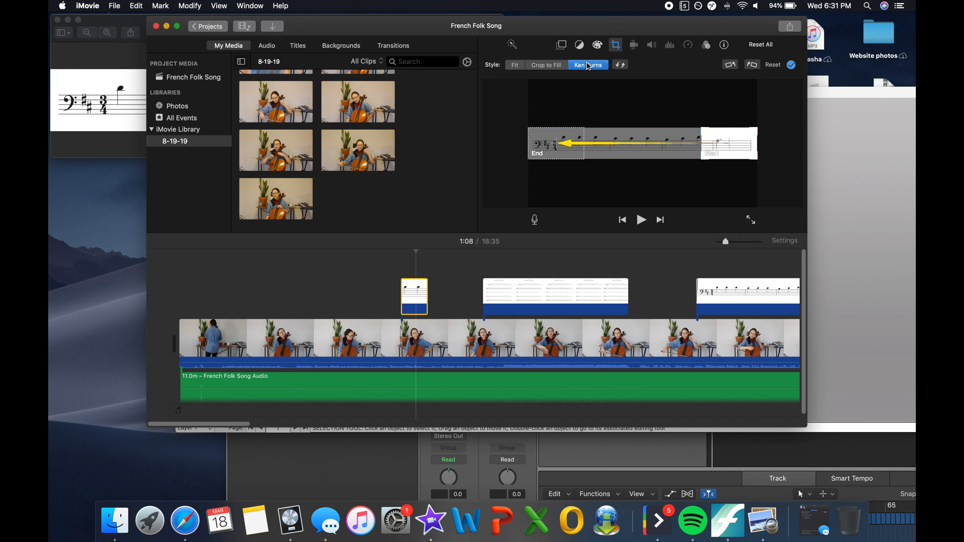
left_click(515, 69)
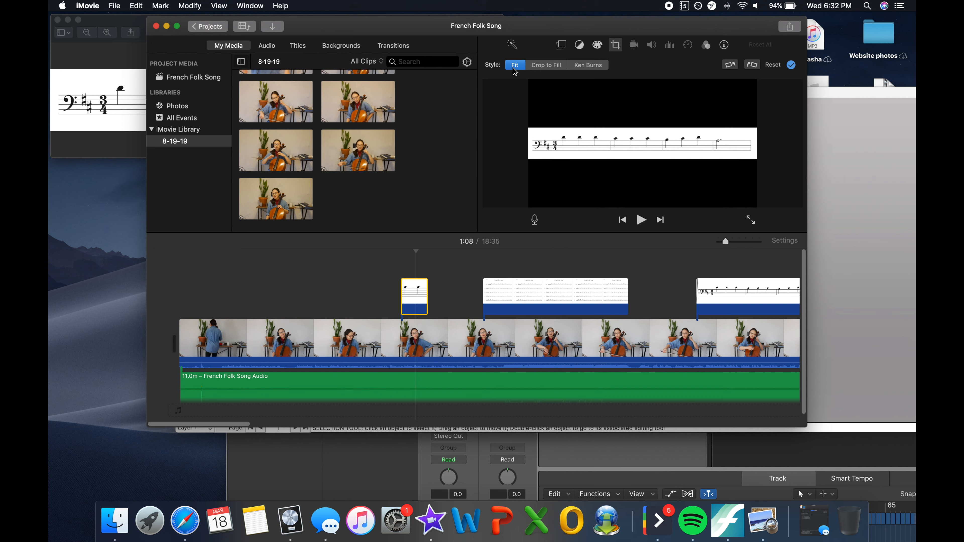
left_click(390, 289)
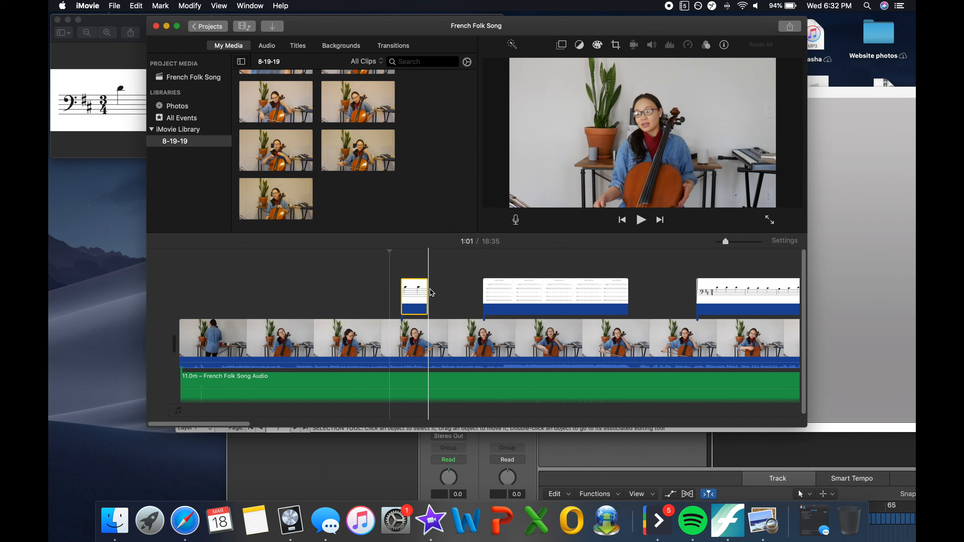
Set the staff screenshot clip's video overlay style to Picture in Picture
left_click(412, 296)
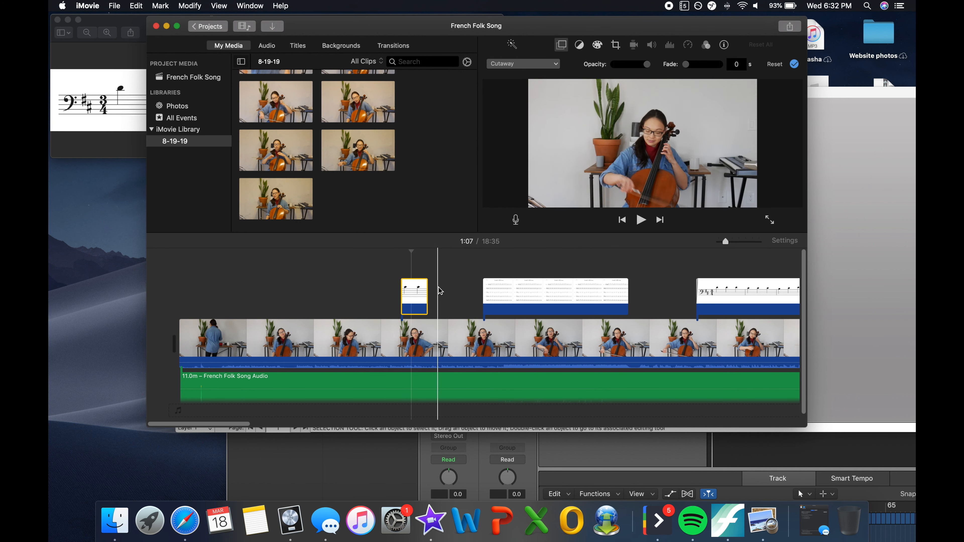
left_click(547, 68)
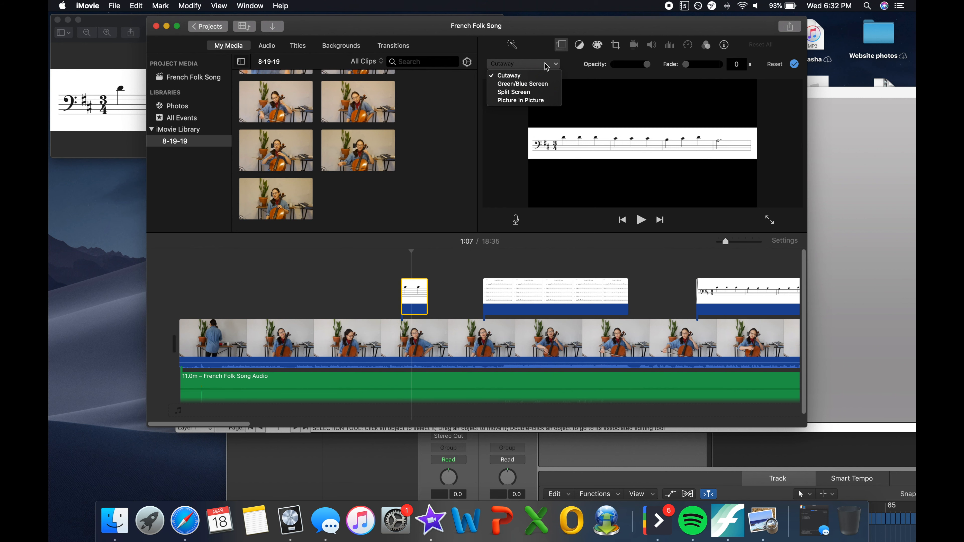
left_click(563, 69)
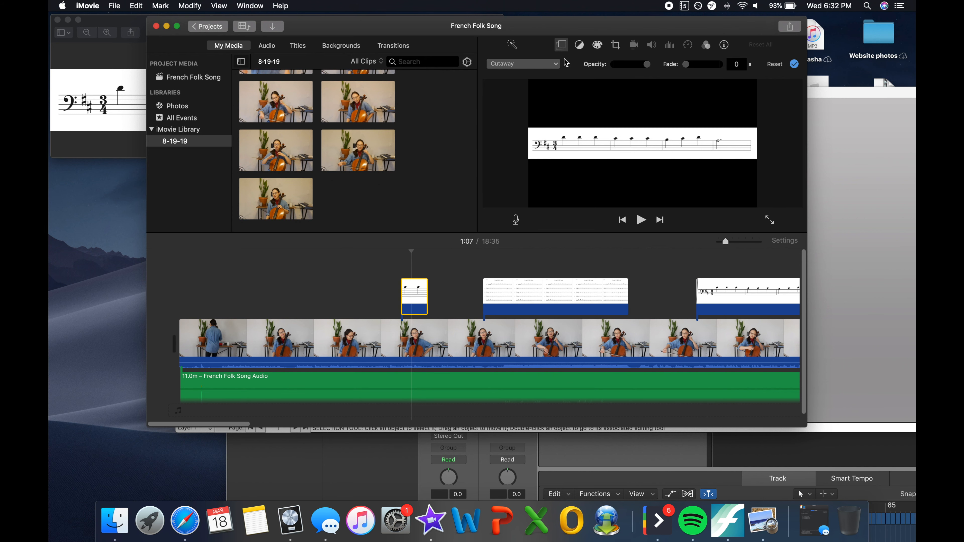
left_click(555, 68)
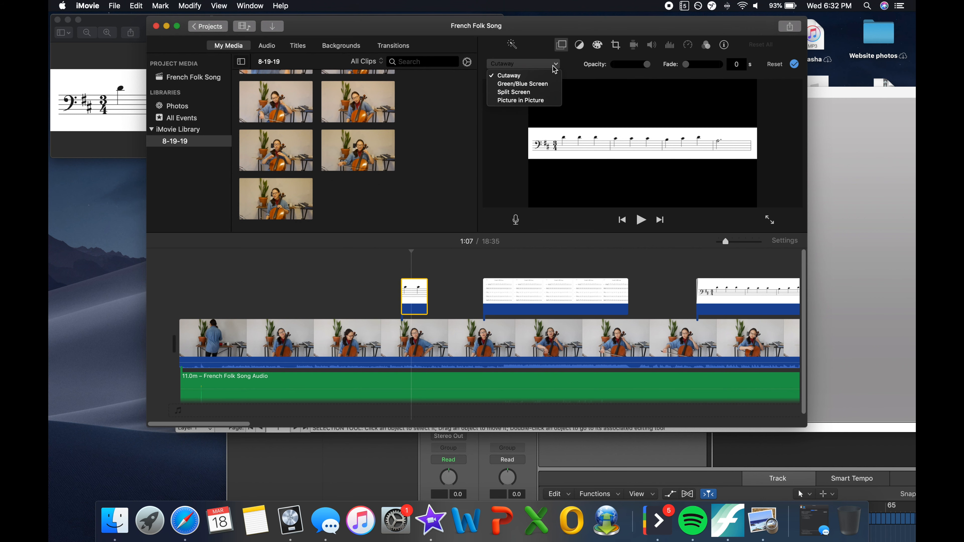
left_click(552, 100)
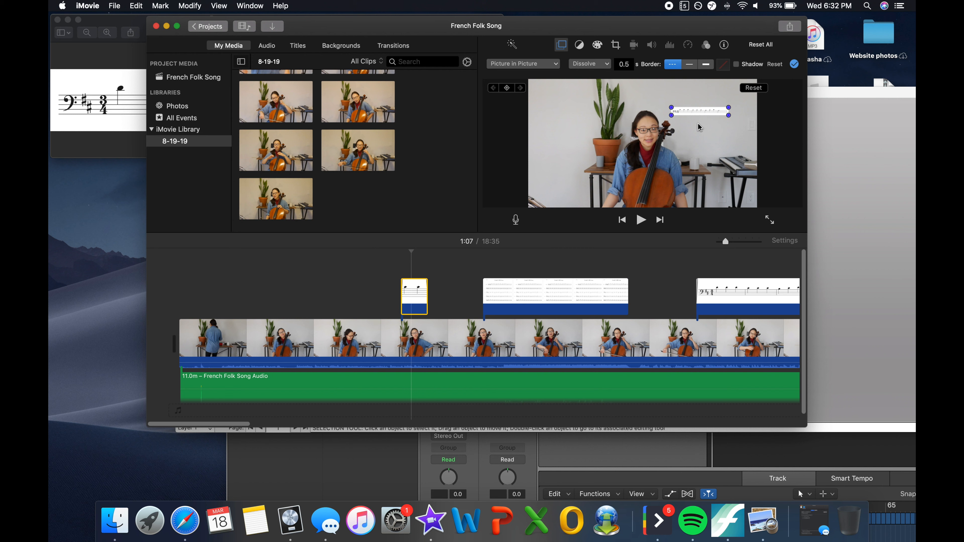
Enlarge the picture-in-picture staff, place it along the top edge of the video frame, and preview the result
left_click_drag(672, 113, 552, 131)
left_click_drag(662, 131, 660, 97)
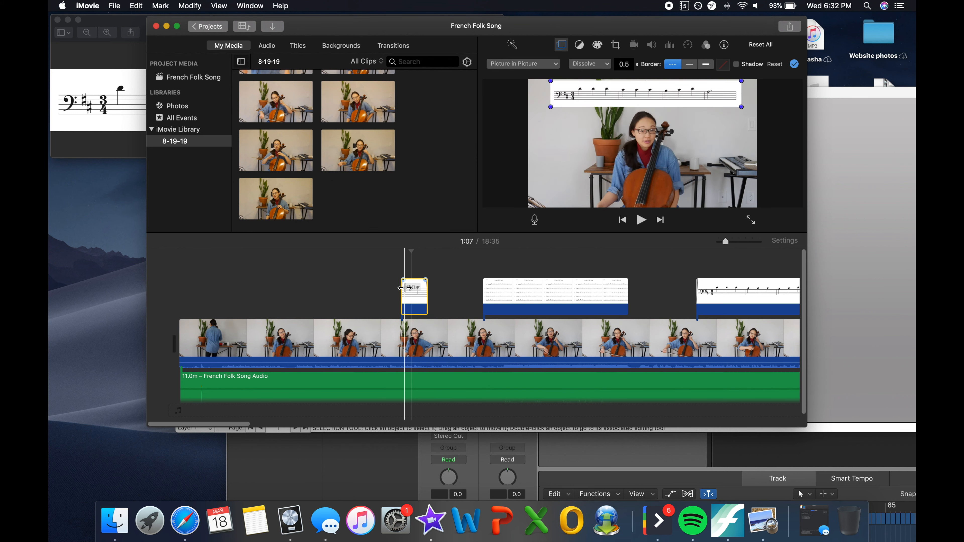
left_click(397, 292)
key("space")
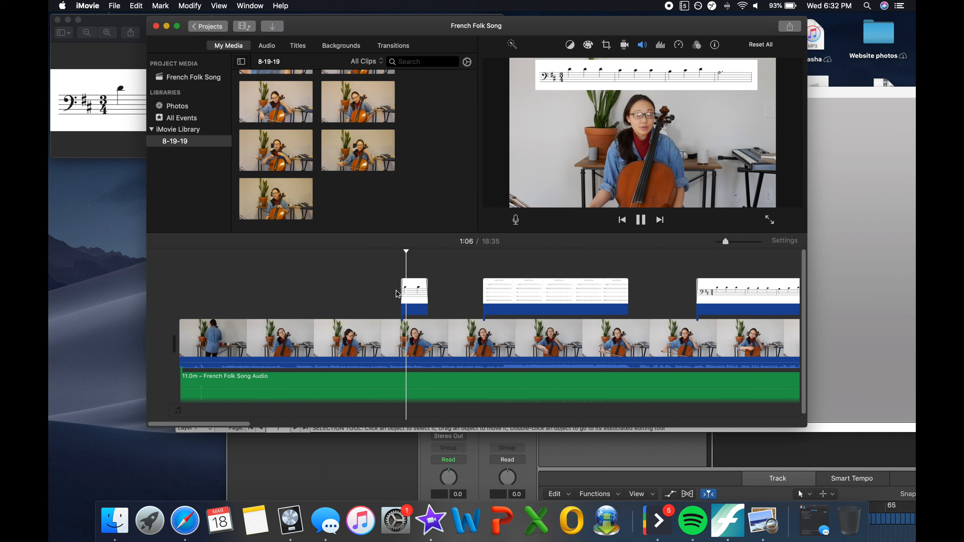
key("space")
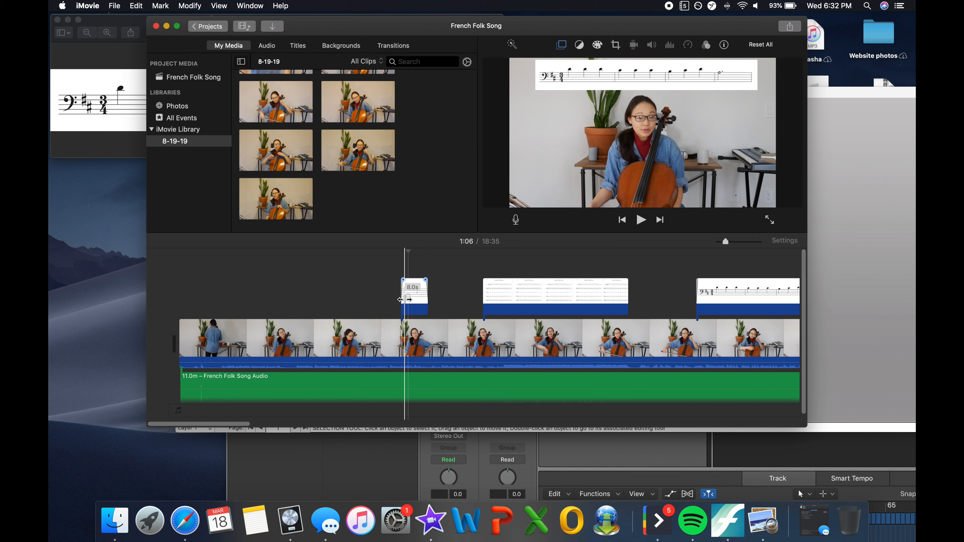
Extend the start of the staff screenshot clip earlier to a length of 28.6 s and preview it from about 0:38
left_click_drag(402, 295, 328, 296)
left_click(310, 342)
key("space")
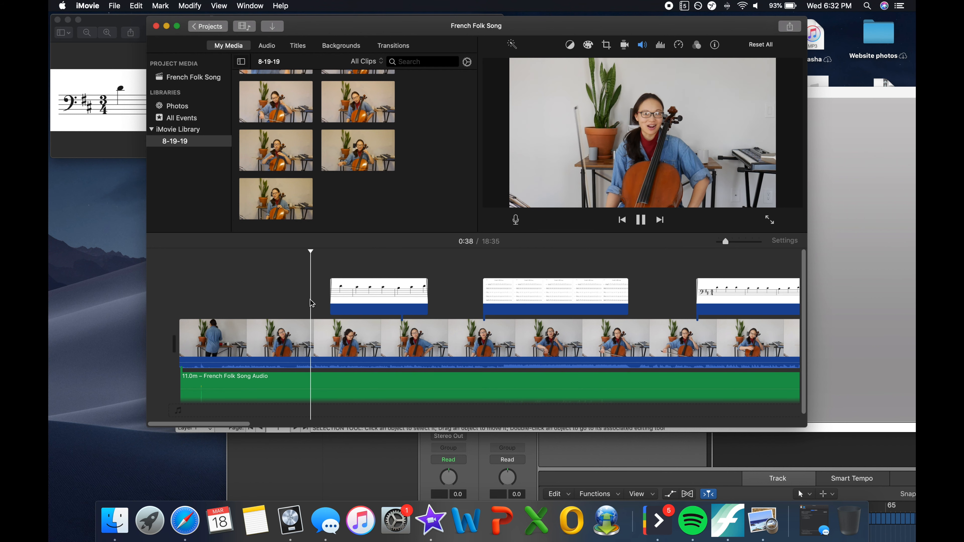
left_click(327, 255)
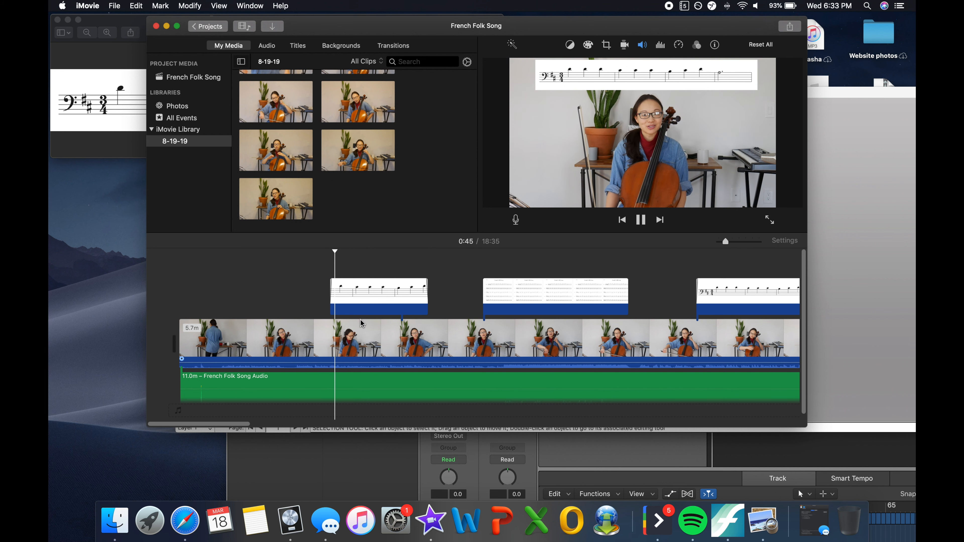
left_click(368, 306)
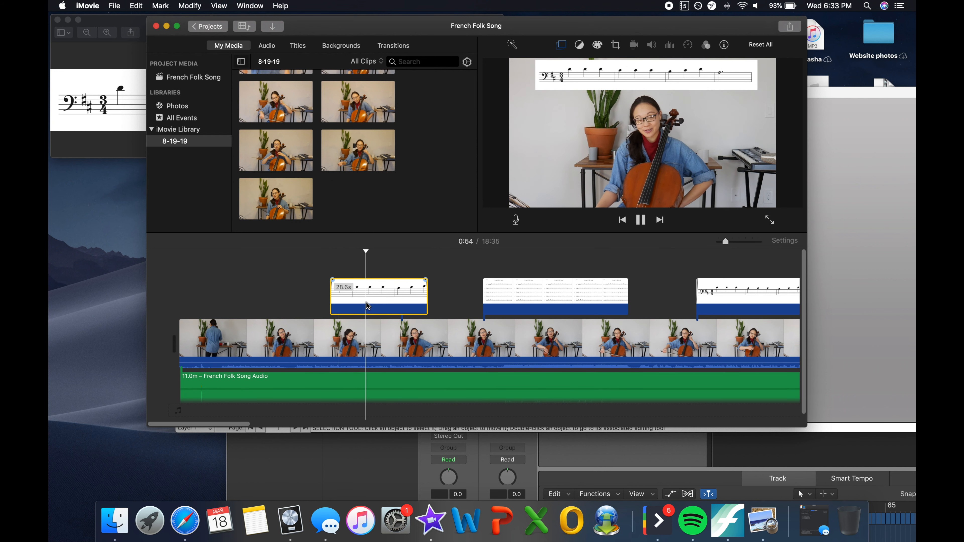
key("space")
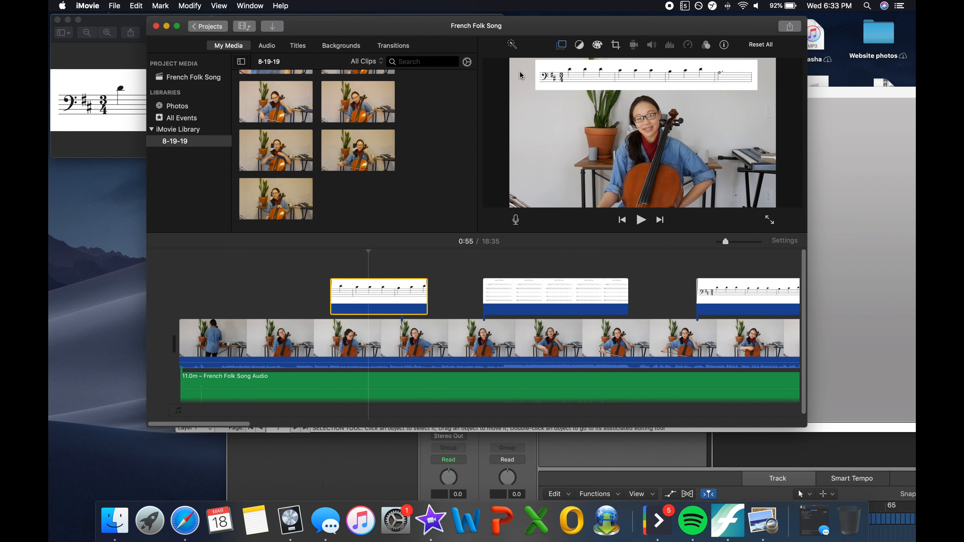
Try the Split Screen overlay on the staff screenshot clip and switch it back to Picture in Picture
left_click(562, 47)
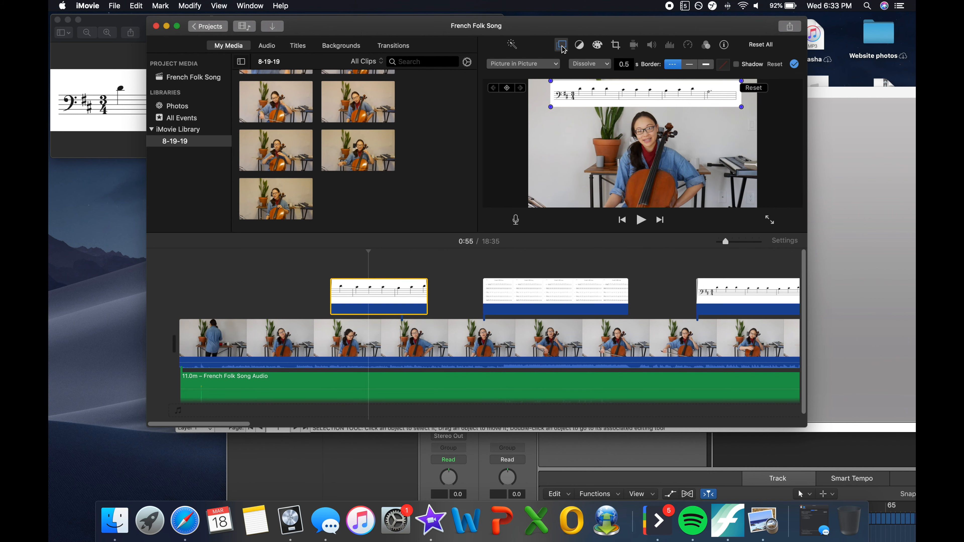
left_click(556, 65)
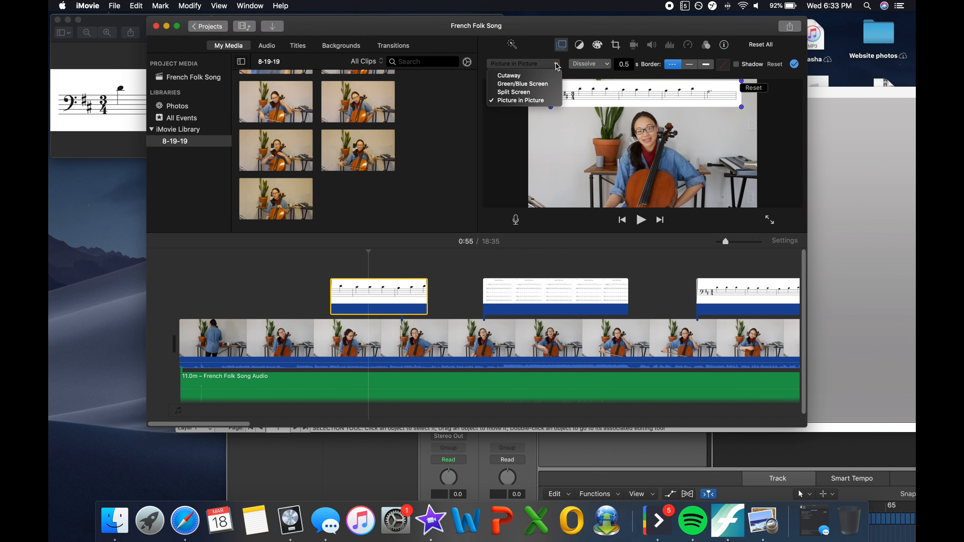
left_click(530, 93)
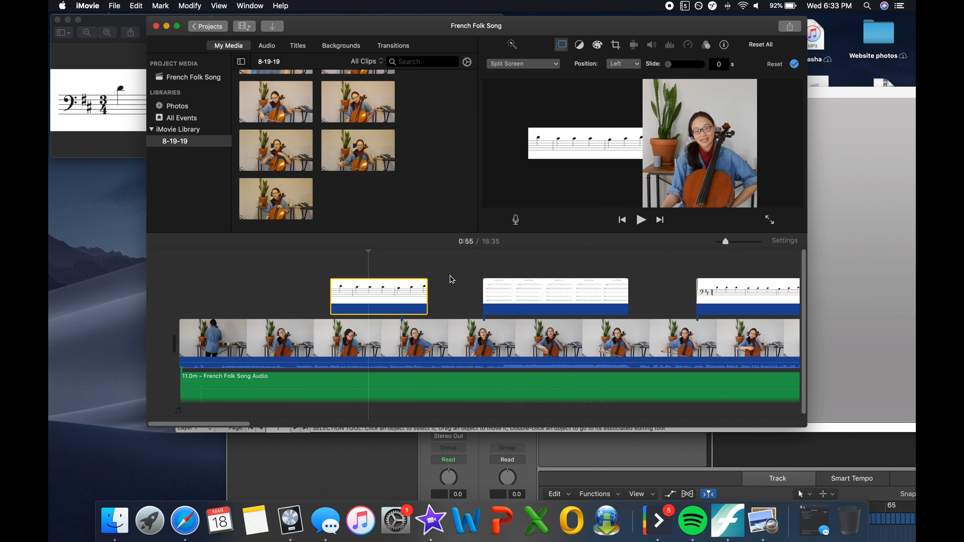
left_click(545, 67)
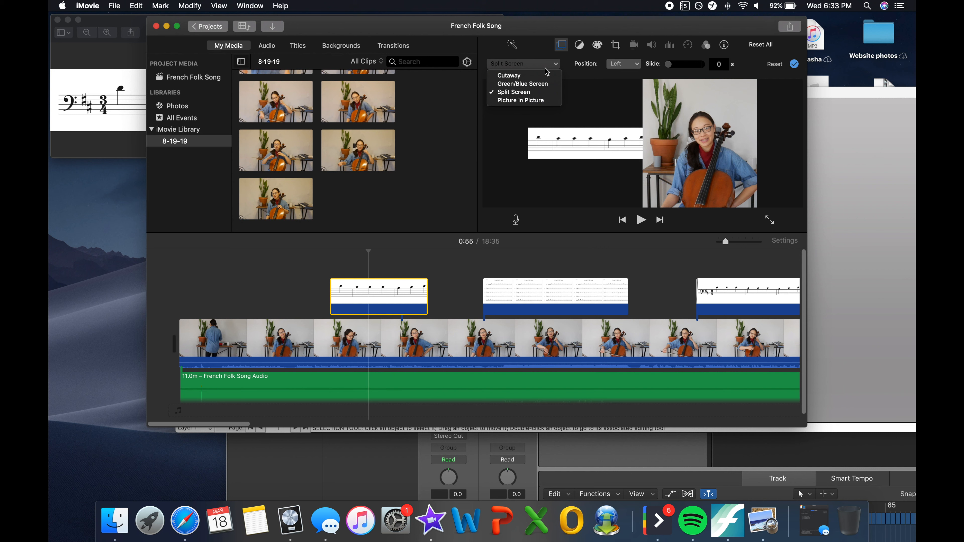
left_click(530, 106)
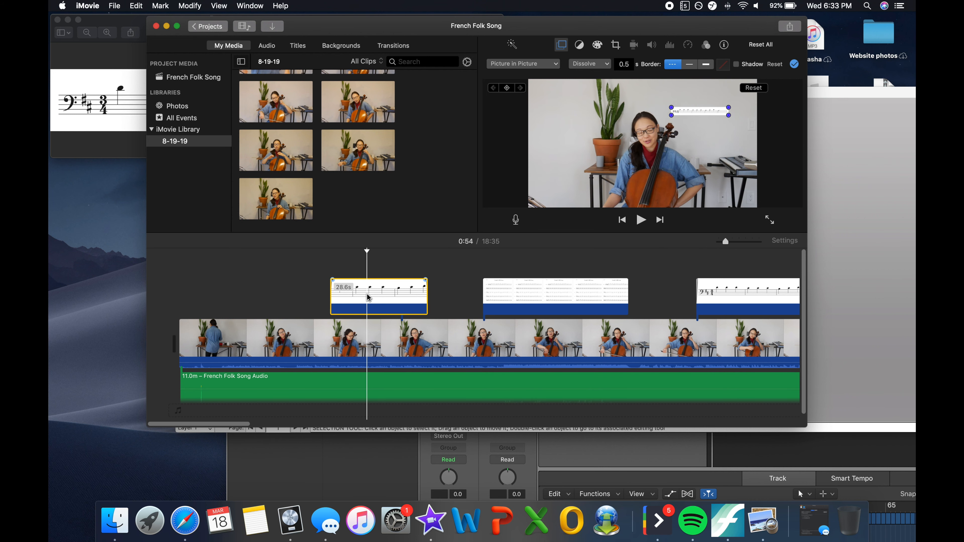
Delete the single-staff screenshot clip ahead of the full-score overlay from the timeline
left_click(440, 280)
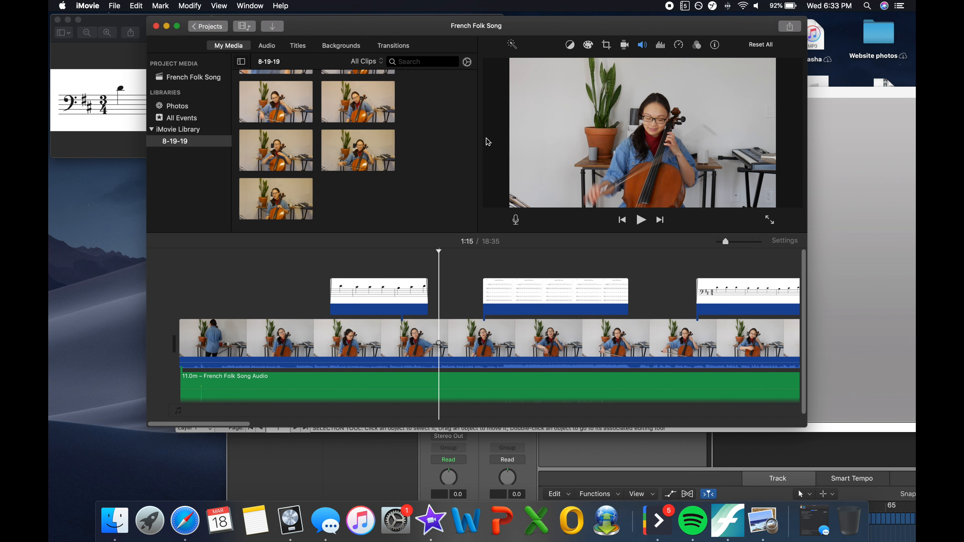
left_click(375, 300)
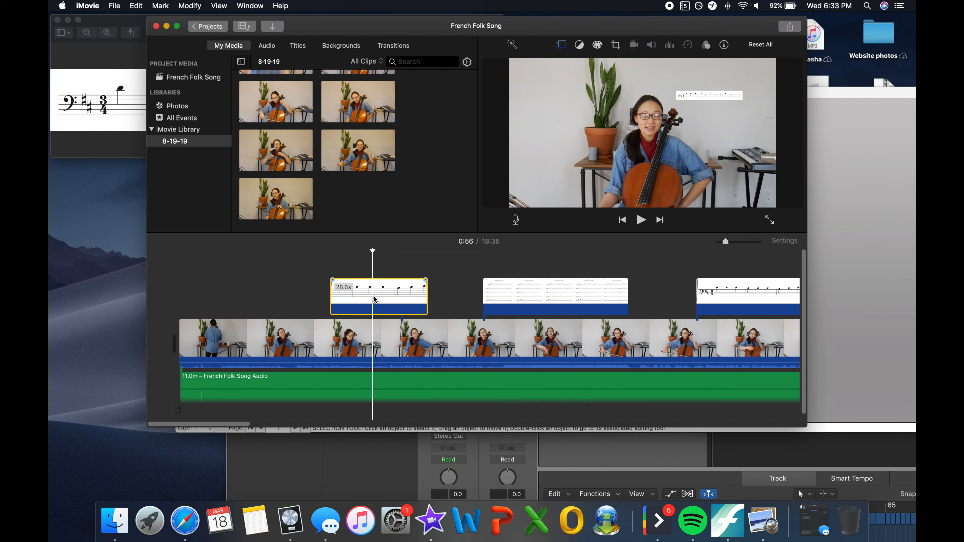
key("Delete")
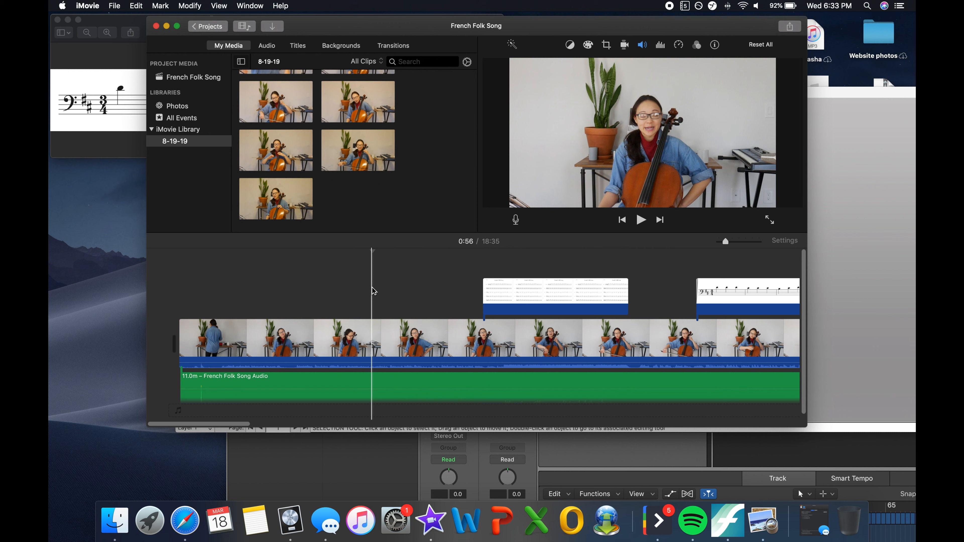
Add an Expand Lower Third title above the cello video at about 0:56
left_click(304, 45)
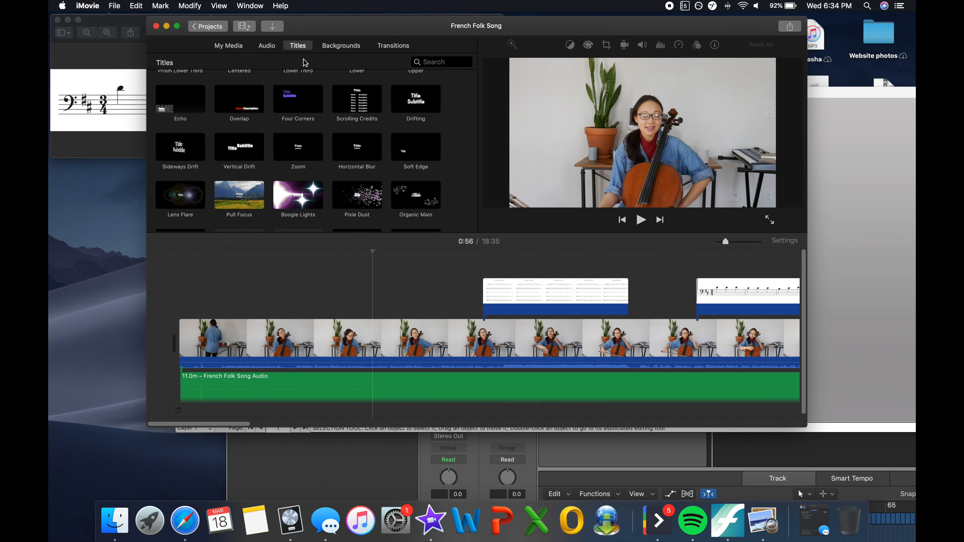
scroll(318, 146, "up", 10)
scroll(319, 146, "down", 2)
scroll(319, 146, "up", 2)
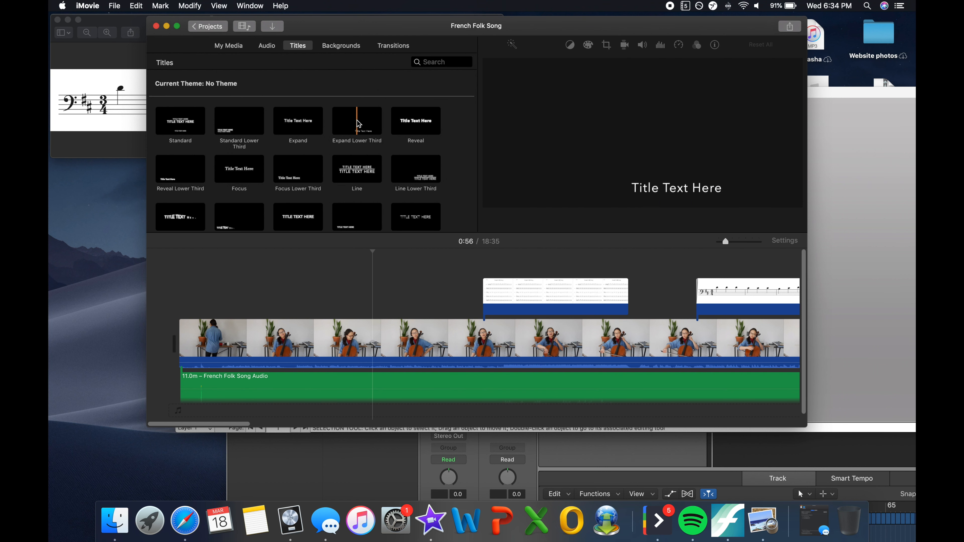
left_click_drag(358, 123, 373, 264)
left_click_drag(371, 266, 372, 267)
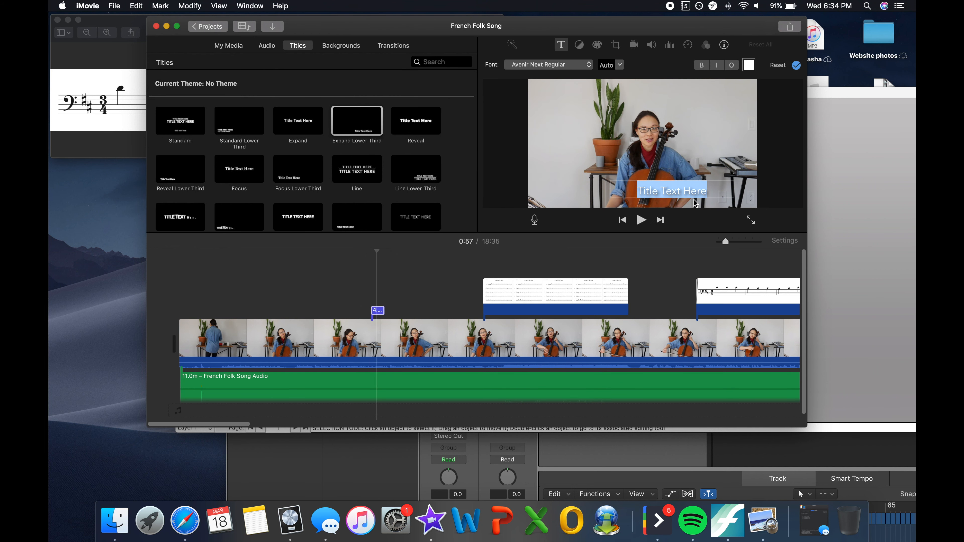
Set the title's text to "Example Title" in American Typewriter Bold and preview it
type("Example Title")
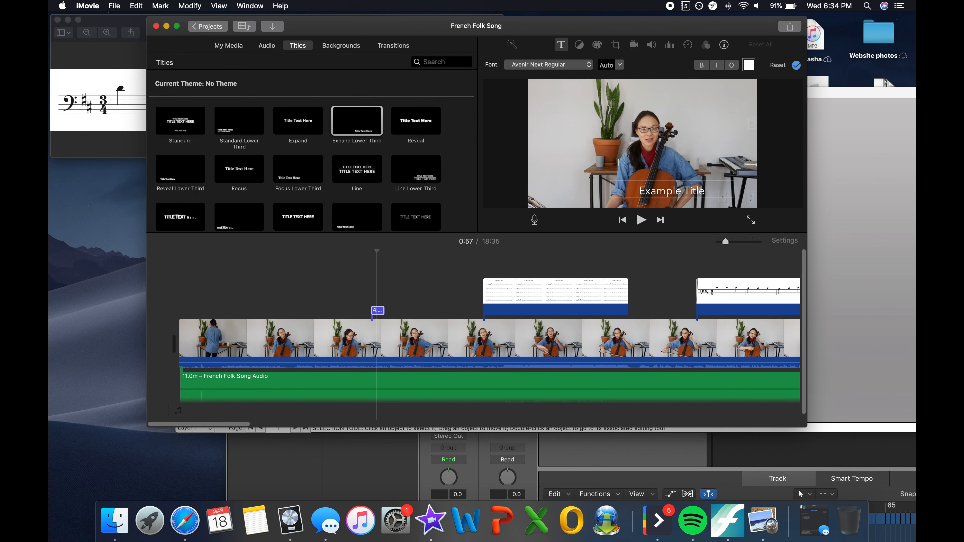
triple_click(688, 189)
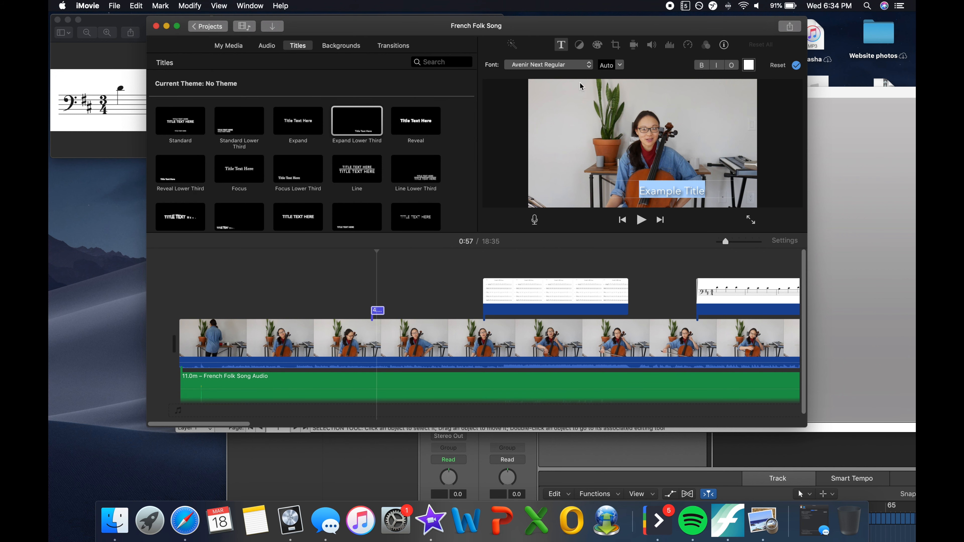
left_click(574, 66)
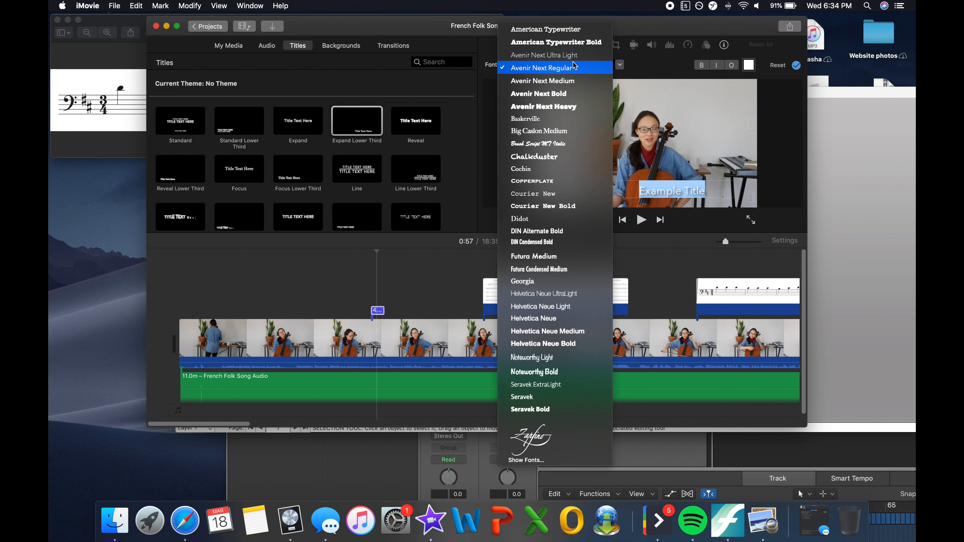
left_click(586, 43)
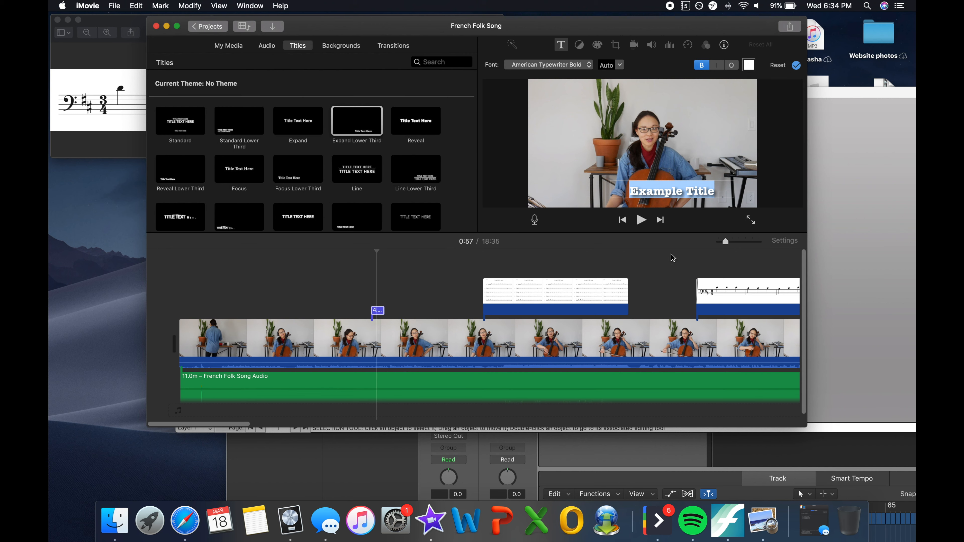
left_click(354, 298)
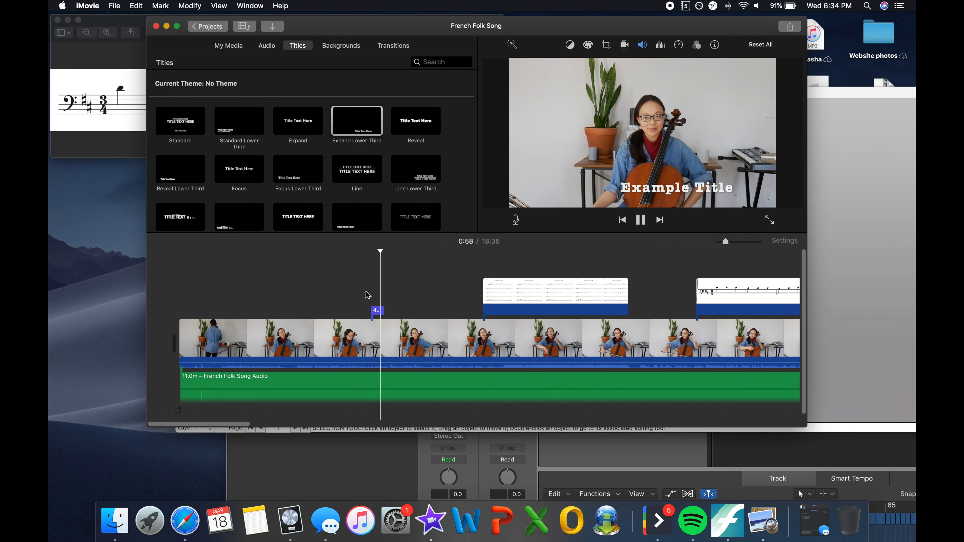
Delete the "Example Title" clip from the timeline
left_click(378, 312)
left_click(378, 312)
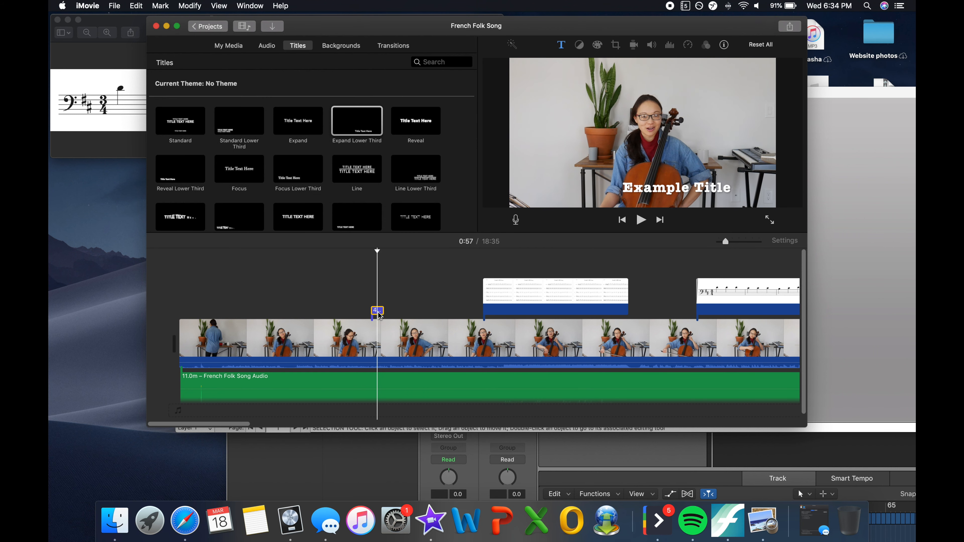
key("Delete")
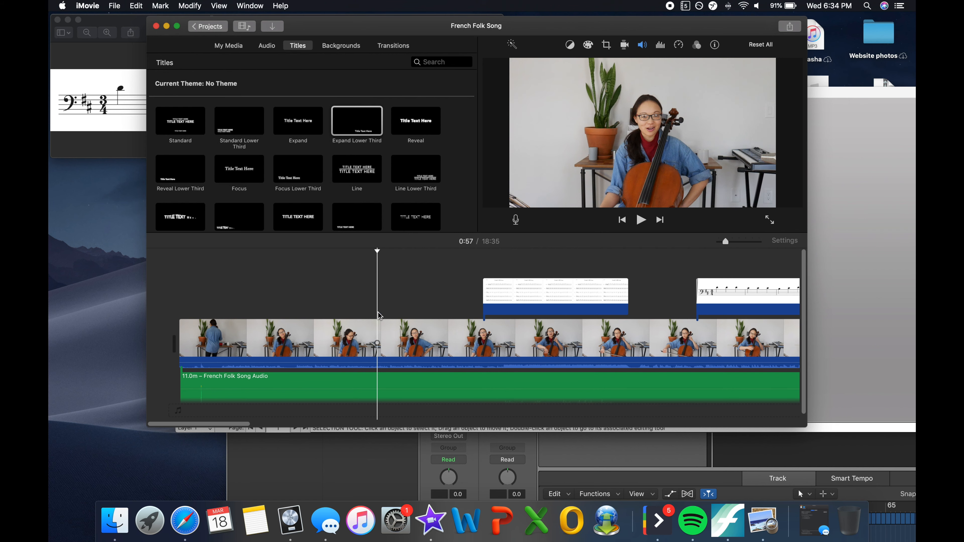
Examine the sheet-music overlays, video clips and audio track along the rest of the timeline, stopping the playhead at 13:45
scroll(483, 301, "right", 5)
scroll(483, 301, "right", 10)
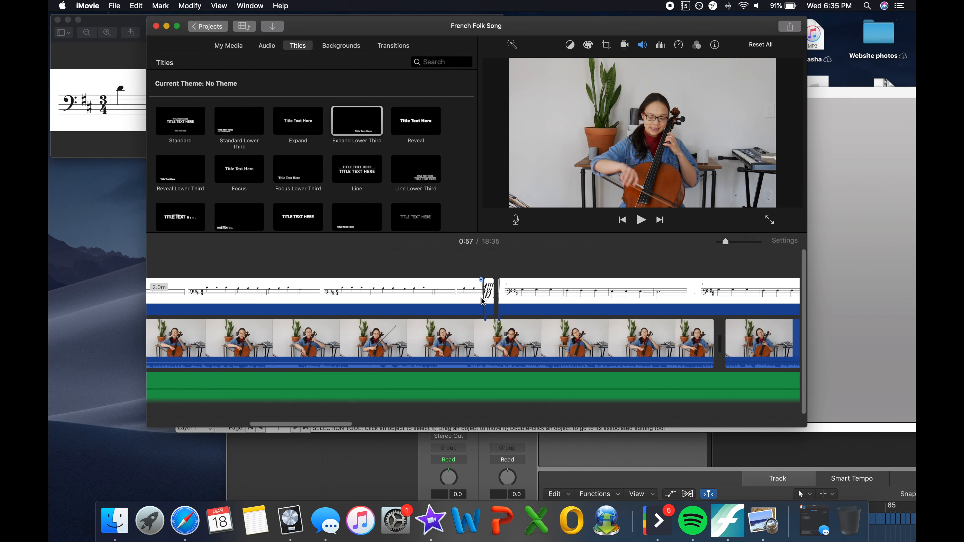
scroll(479, 298, "right", 1)
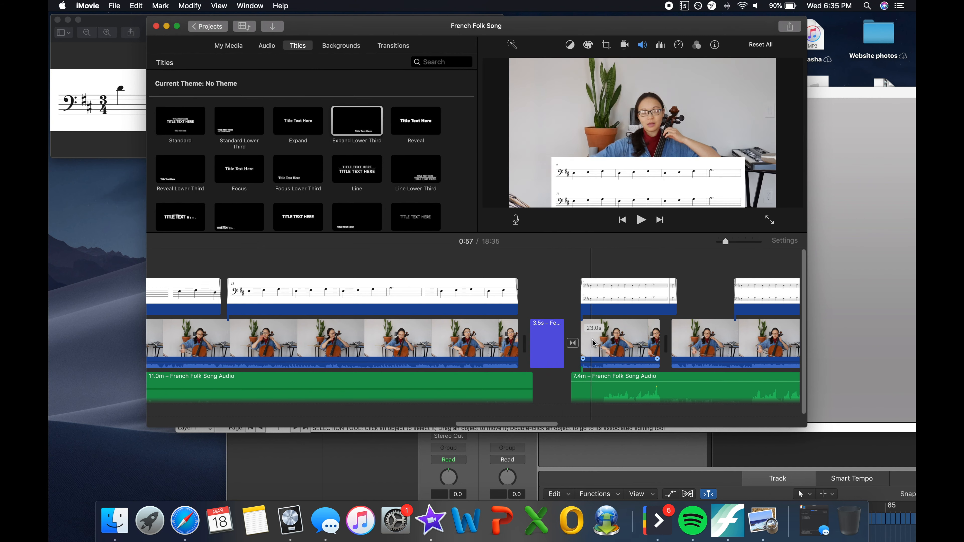
scroll(666, 362, "right", 10)
scroll(667, 362, "right", 10)
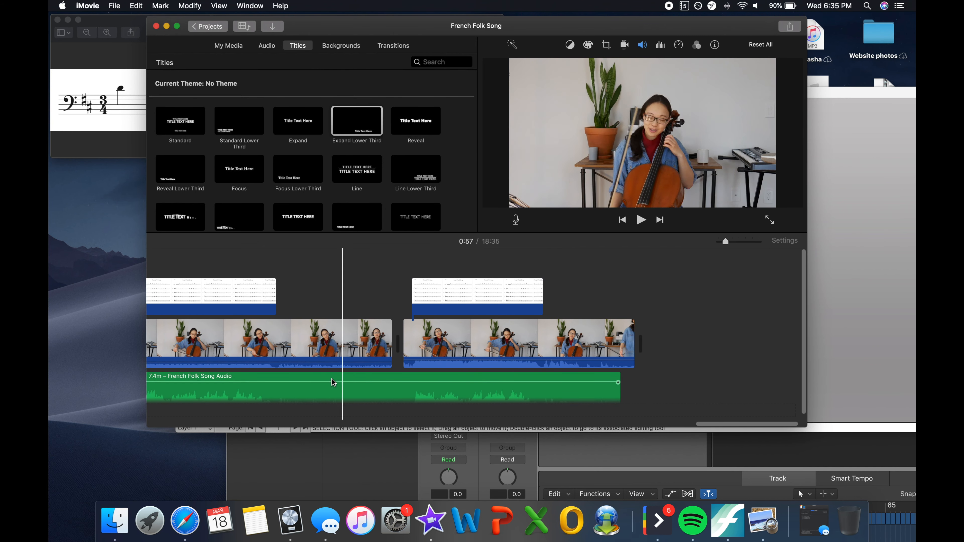
scroll(318, 383, "left", 10)
scroll(317, 384, "left", 5)
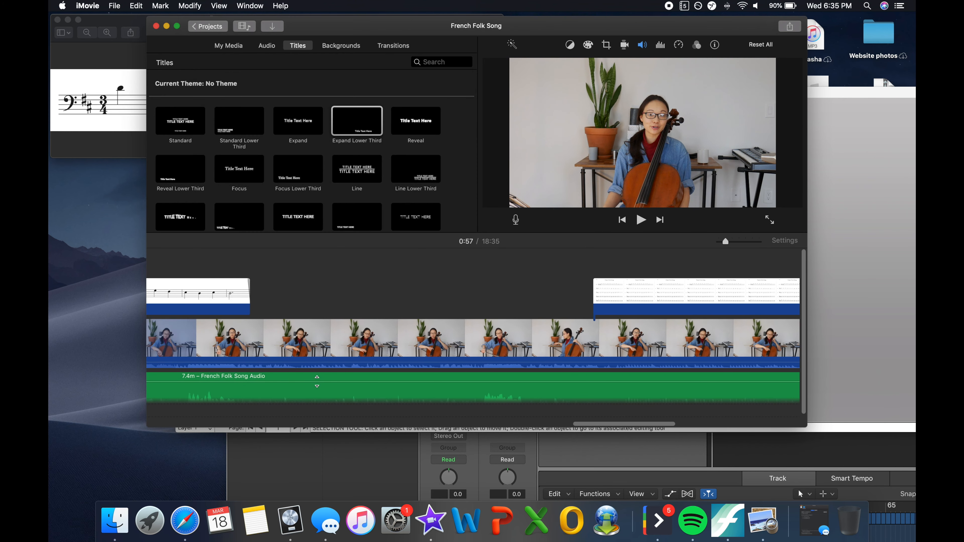
left_click(465, 356)
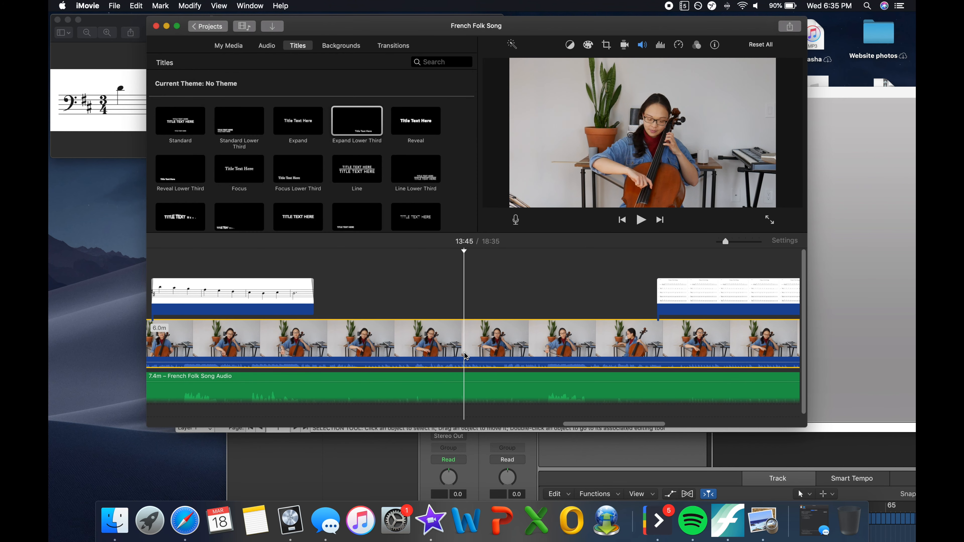
Split the cello video and its audio clip together at 13:46 and try inserting an Expand Lower Third title between the halves
left_click(469, 398, "super")
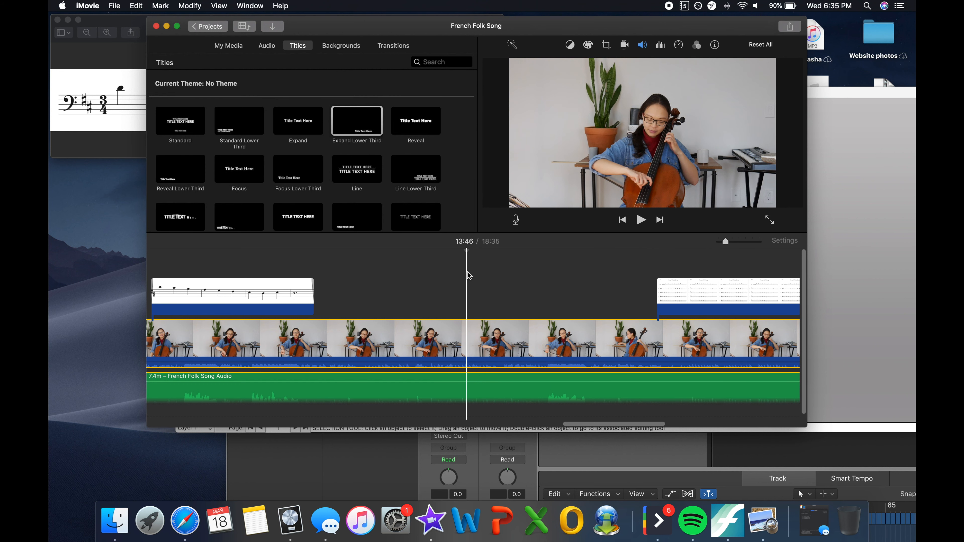
key("super+b")
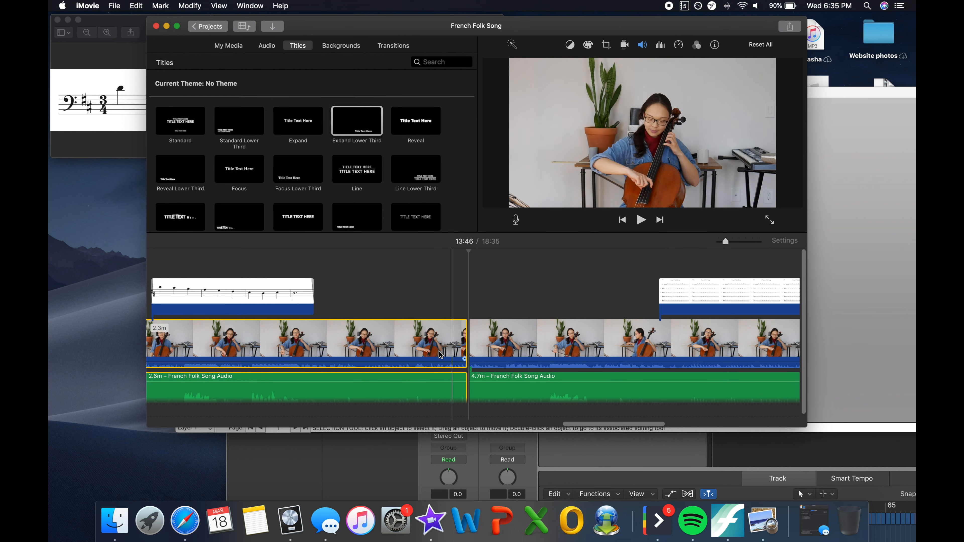
left_click_drag(357, 122, 468, 361)
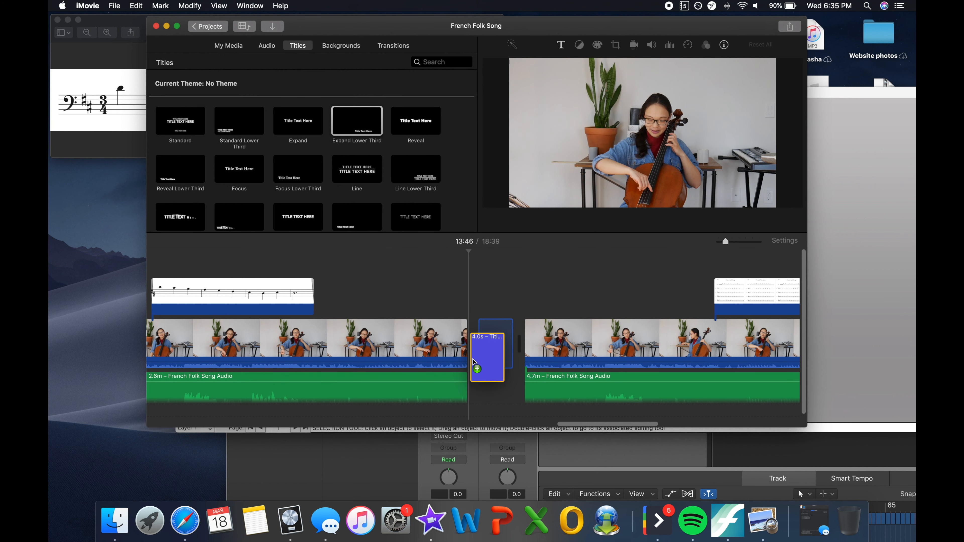
left_click_drag(473, 362, 477, 323)
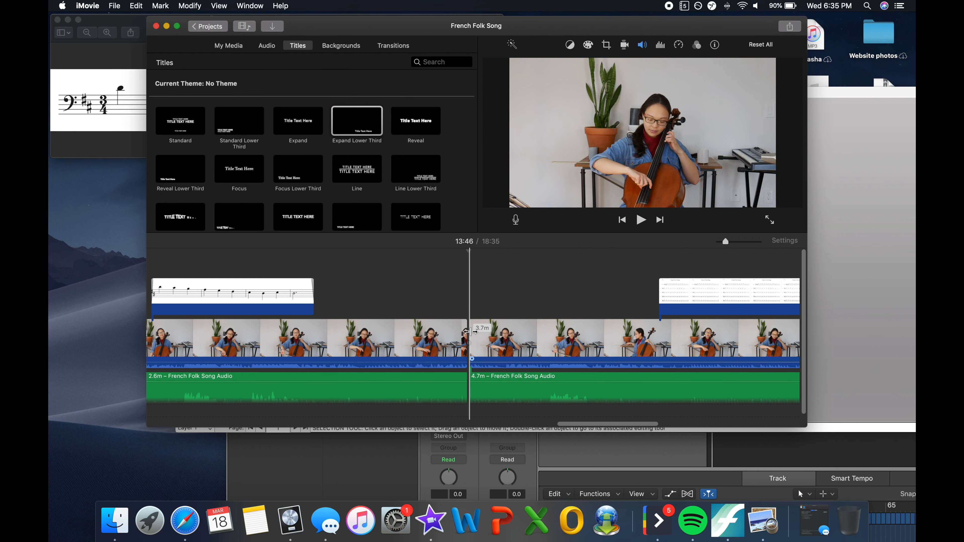
Undo the split at 13:46 and locate the Split Clip command without applying it
key("super+z")
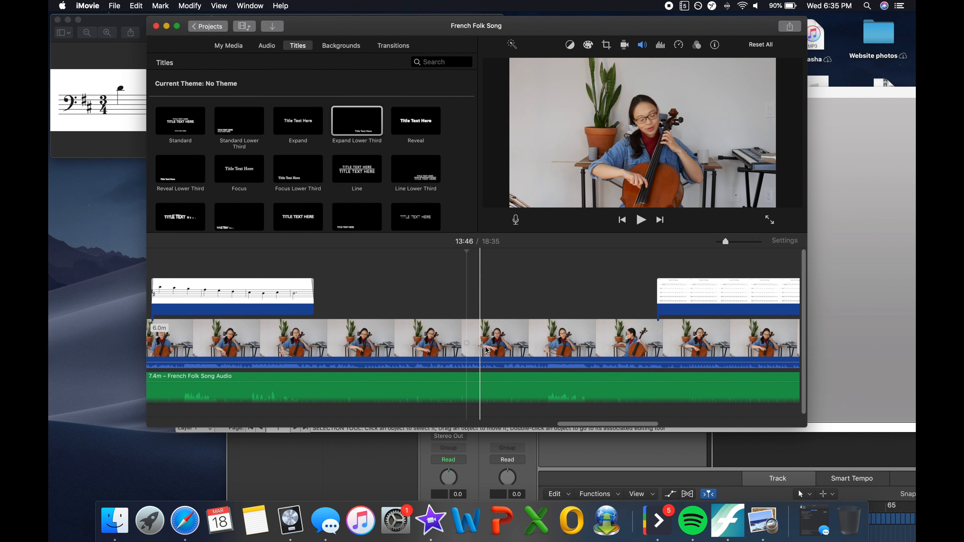
left_click(197, 4)
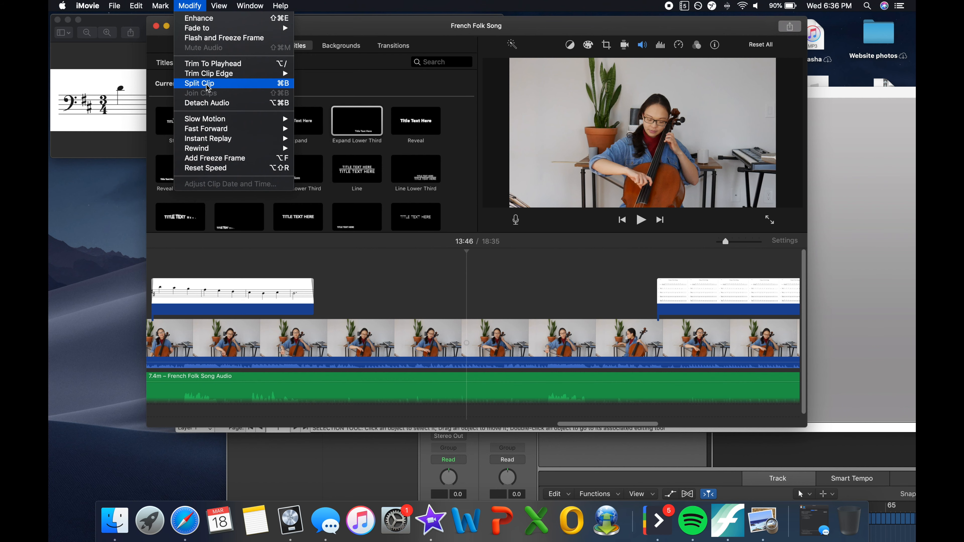
left_click(451, 273)
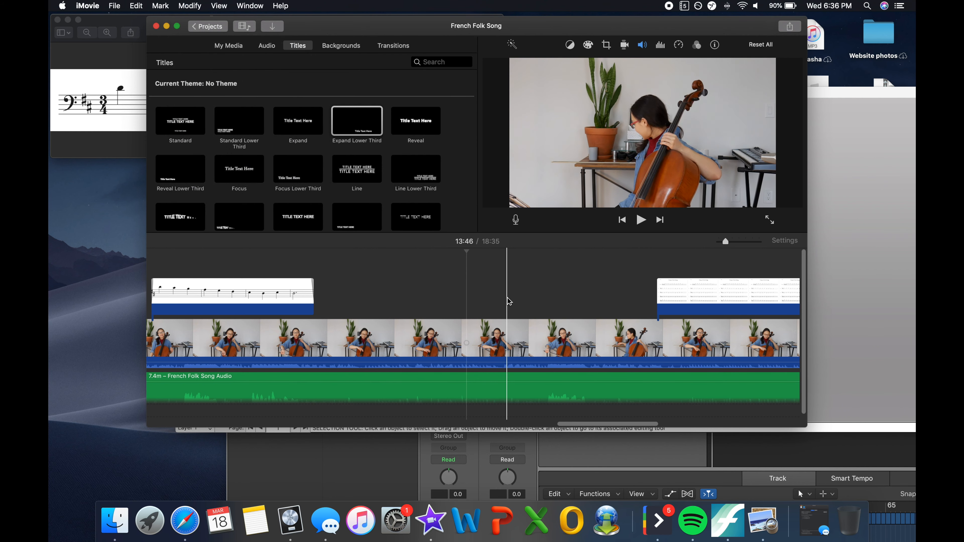
Add a Cross Blur transition at the end of the last cello video clip
scroll(513, 303, "right", 10)
scroll(531, 320, "right", 10)
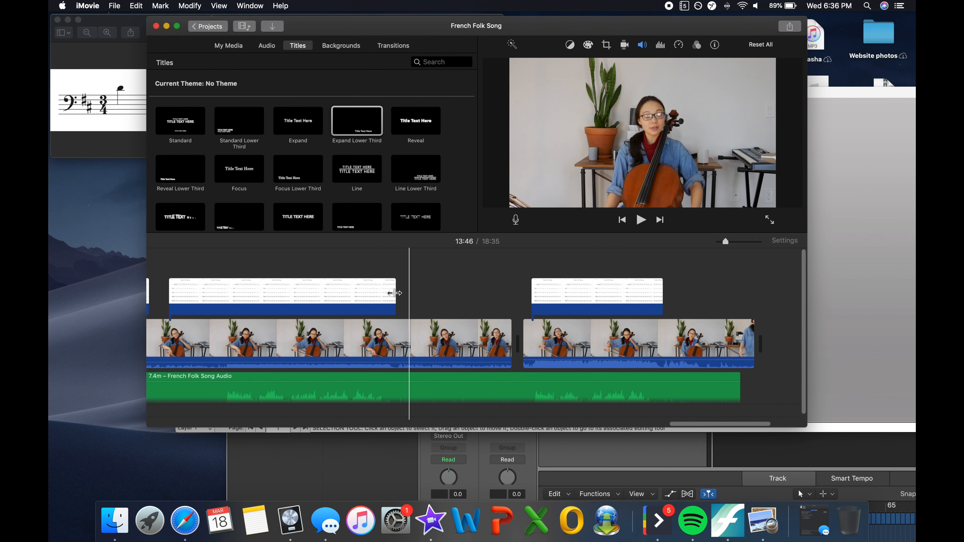
scroll(170, 283, "left", 15)
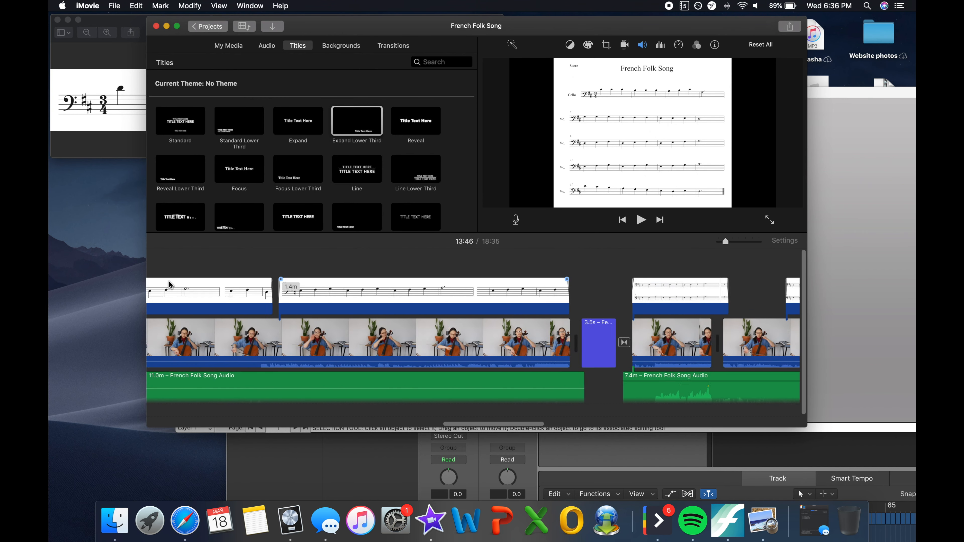
scroll(171, 284, "left", 8)
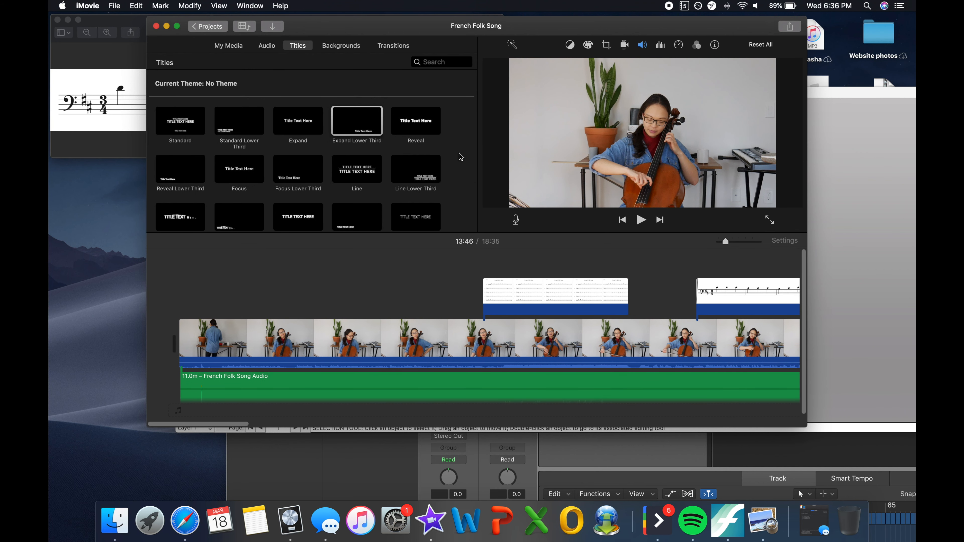
left_click(395, 48)
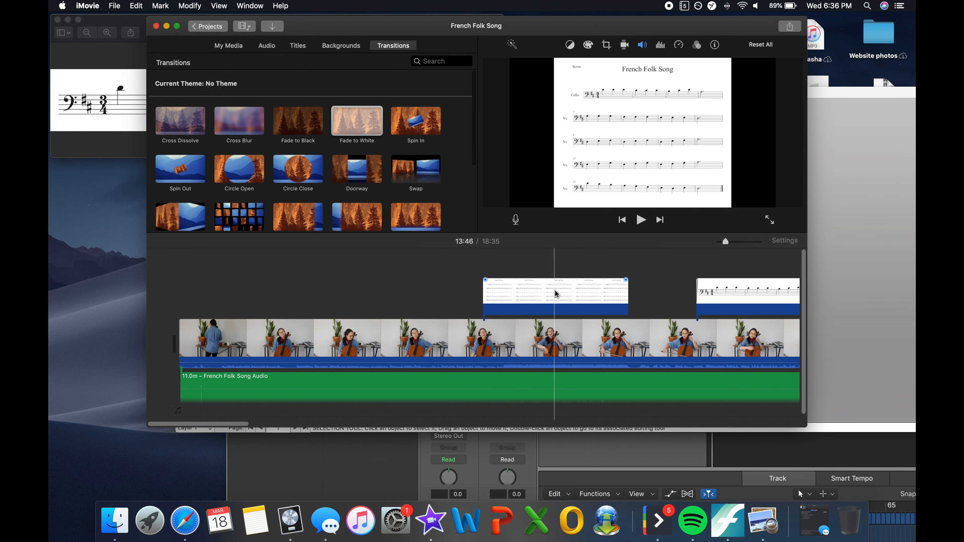
scroll(556, 293, "right", 10)
scroll(589, 323, "right", 10)
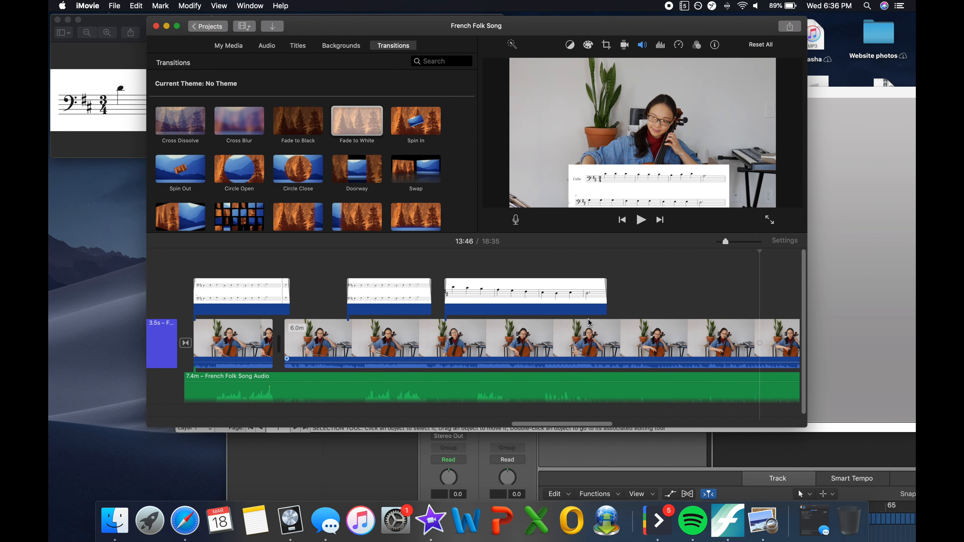
scroll(590, 323, "right", 10)
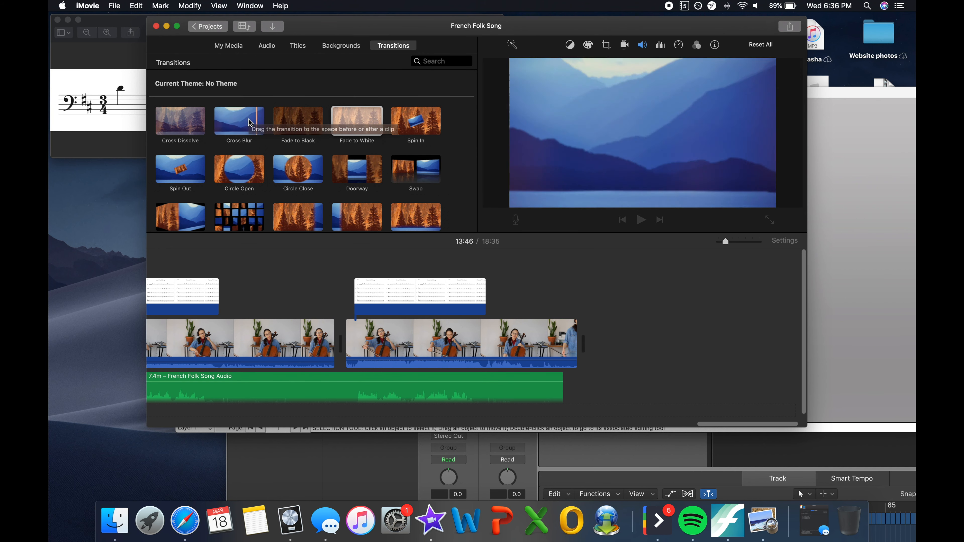
left_click_drag(250, 142, 588, 343)
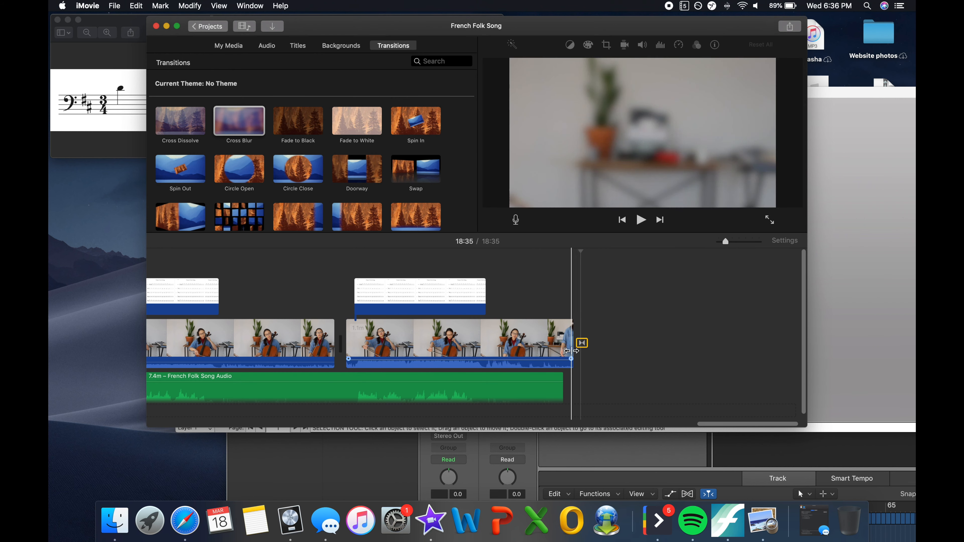
Bring the sheet-music screenshot open in Preview into the iMovie timeline directly after the Cross Blur transition
left_click(115, 519)
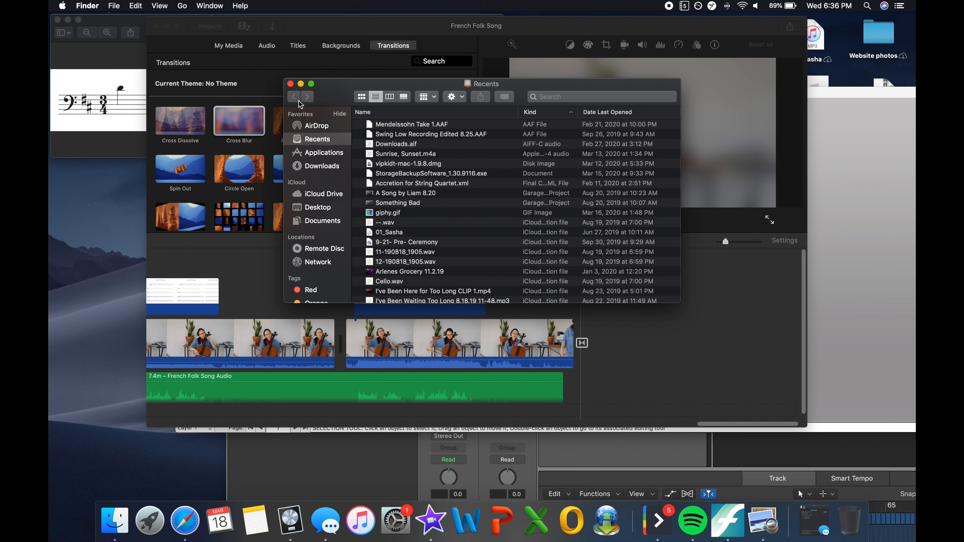
left_click(290, 84)
left_click(78, 61)
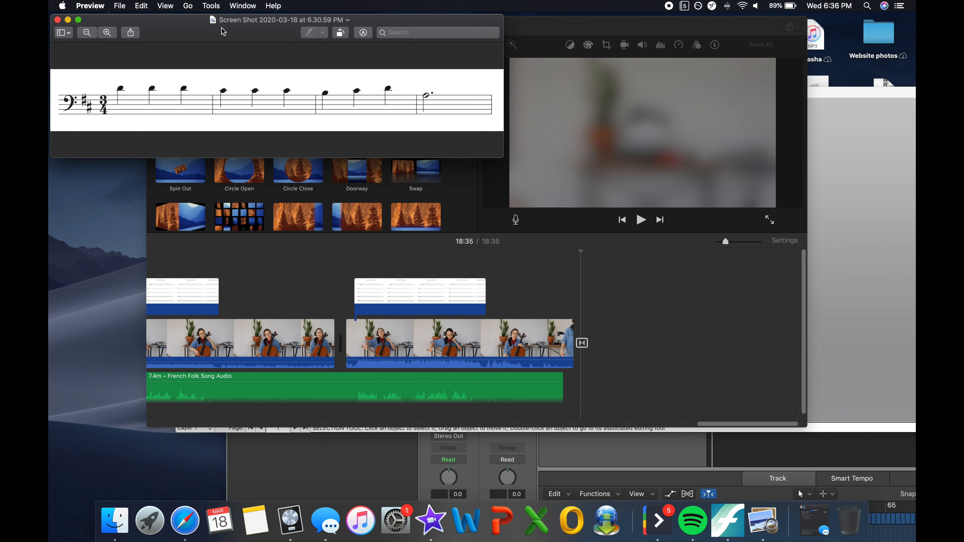
left_click_drag(215, 23, 624, 343)
Preview the Cross Blur transition into the sheet-music clip and set that clip's crop style to Fit
left_click(566, 285)
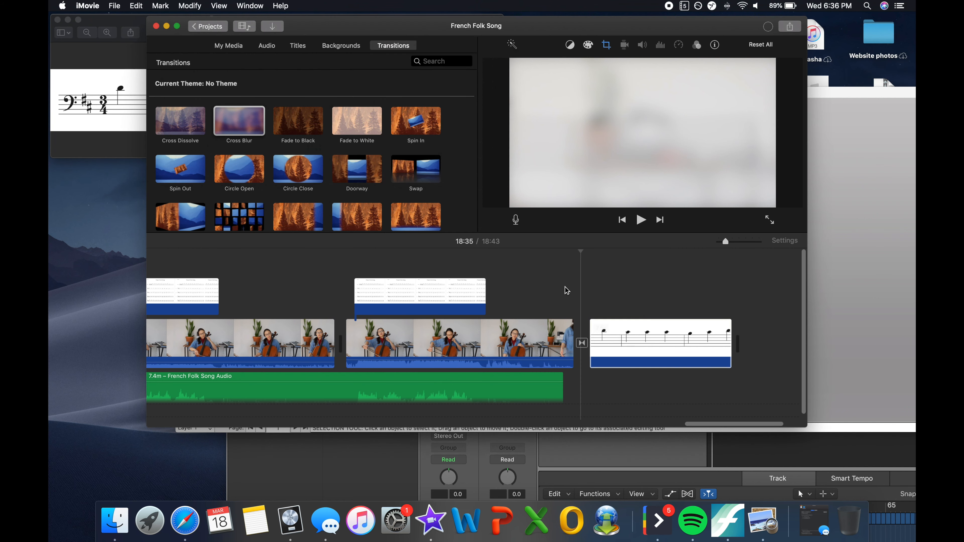
key("space")
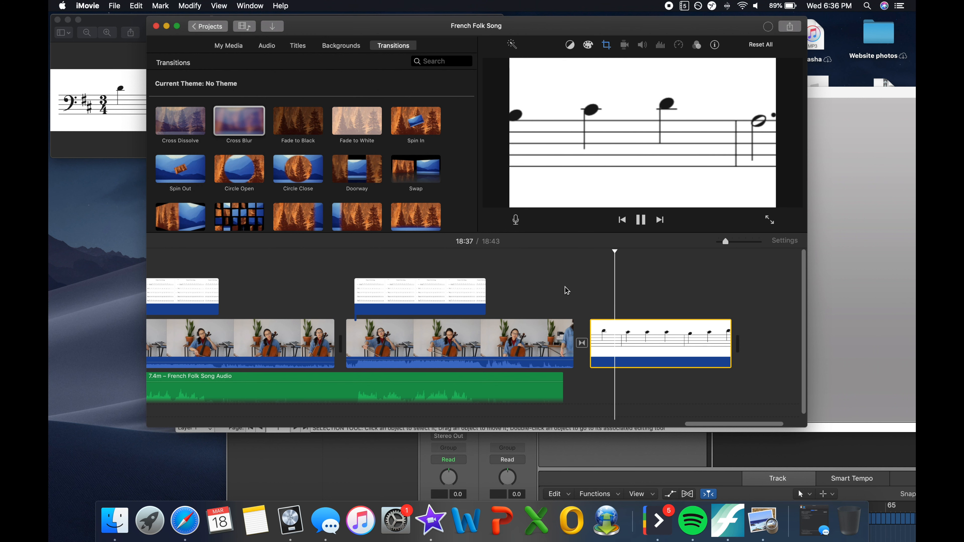
key("space")
left_click(647, 353)
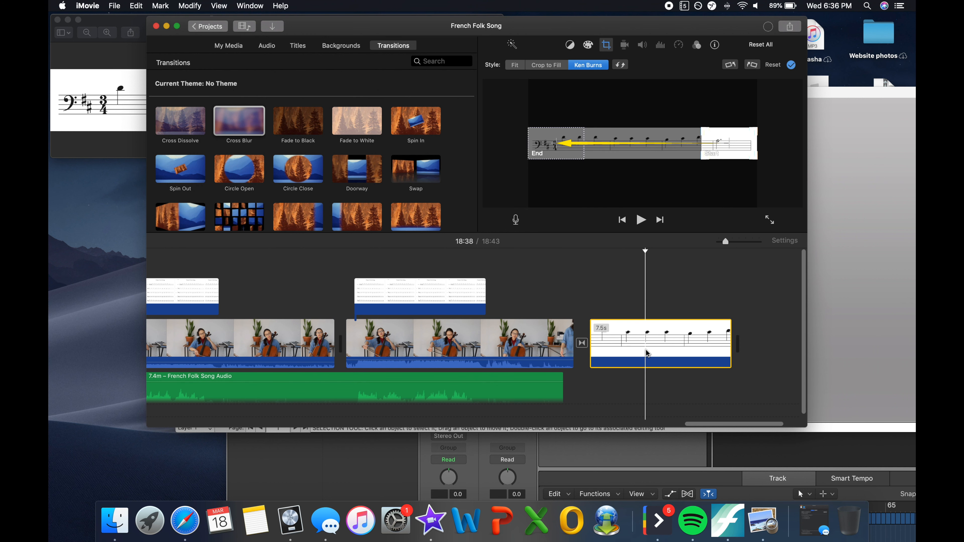
left_click(515, 65)
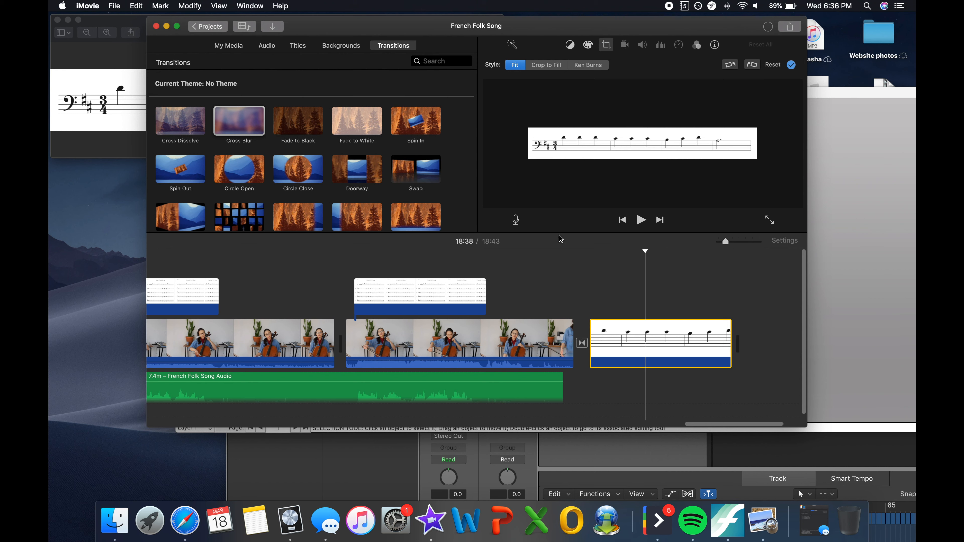
Open the voiceover recording controls and play through the sheet-music clip
left_click(568, 287)
key("v")
key("space")
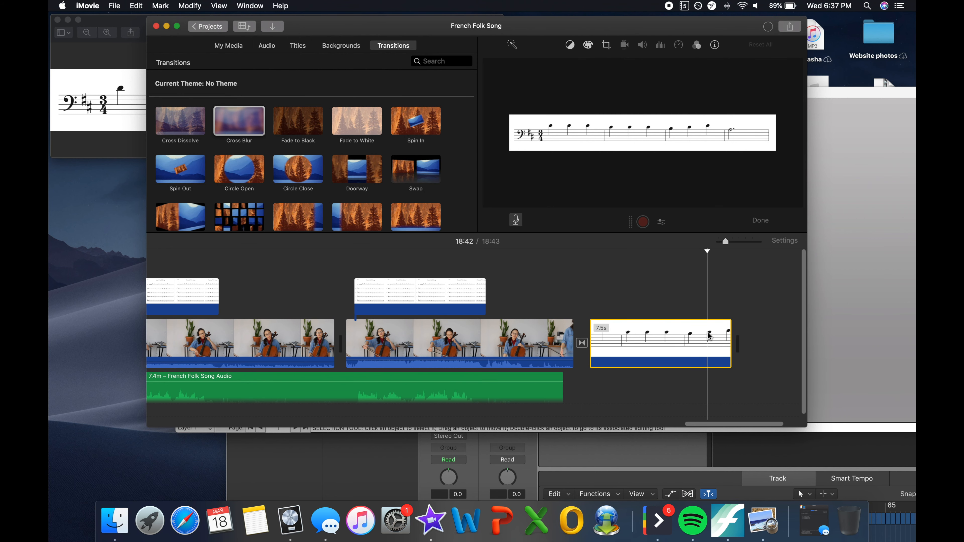
Delete the sheet-music clip at the end of the timeline and look back over the earlier overlays and clips
key("Delete")
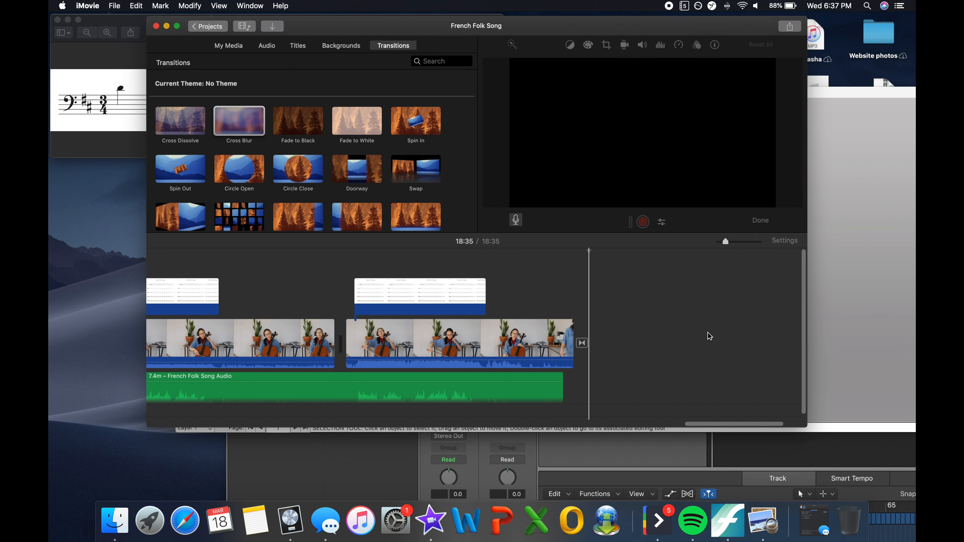
scroll(710, 336, "left", 4)
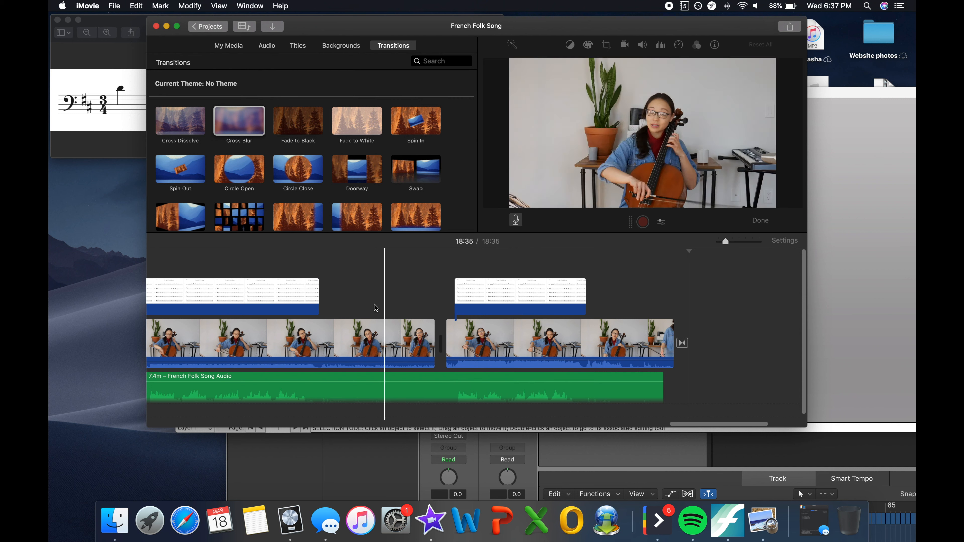
scroll(362, 301, "left", 12)
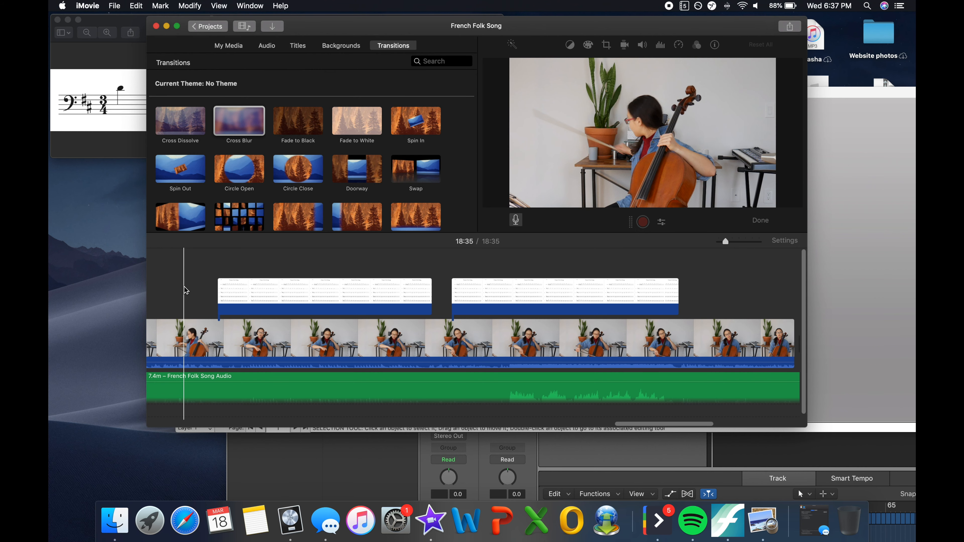
scroll(193, 323, "left", 10)
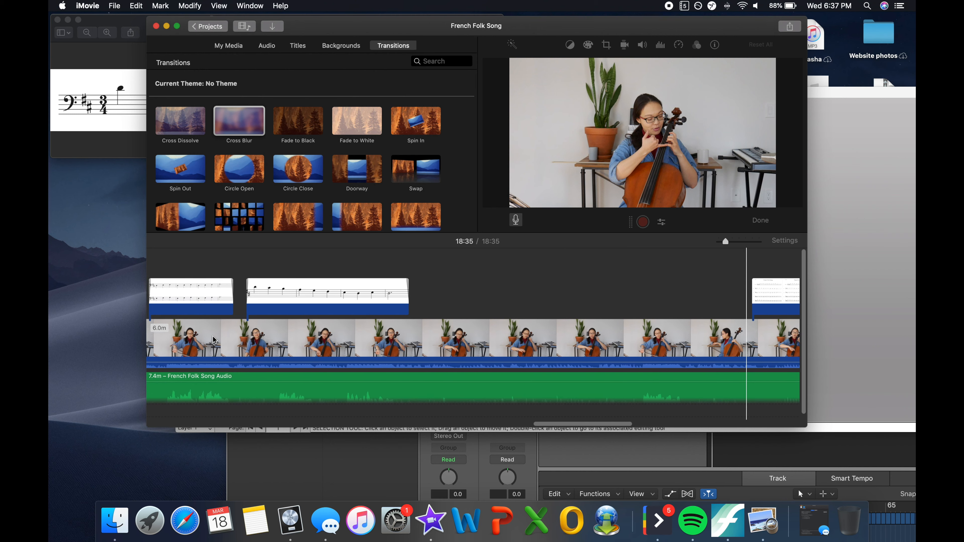
scroll(343, 353, "left", 10)
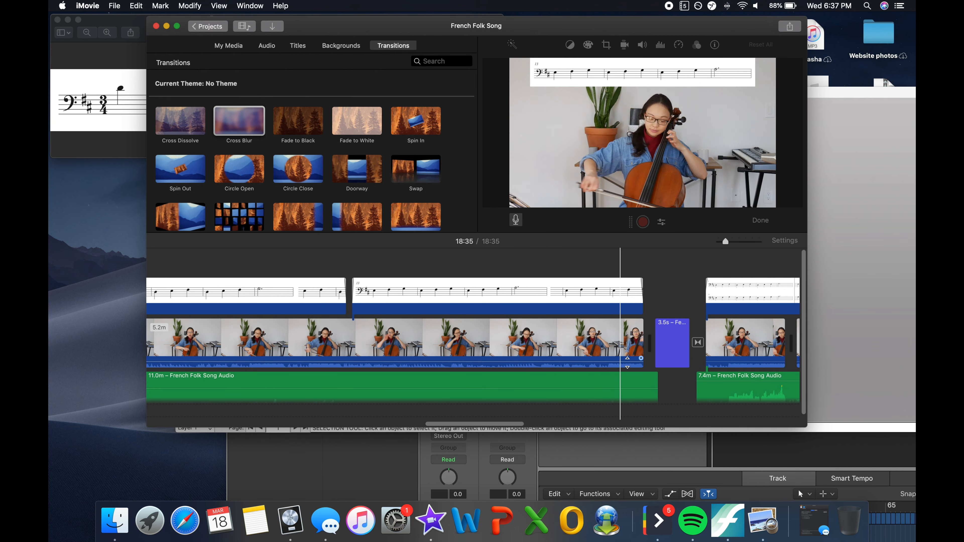